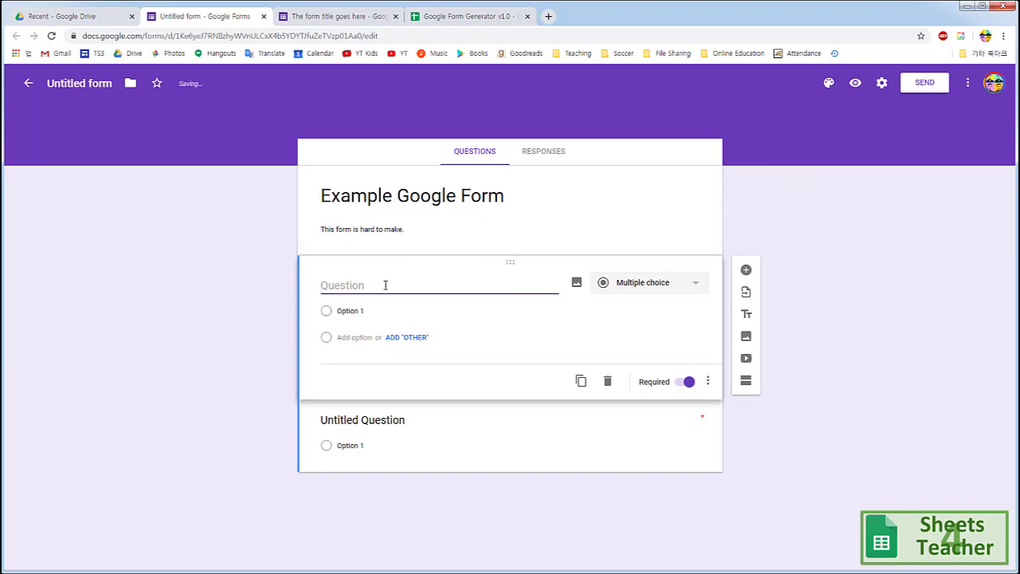
Enter the question "Do you find Google Forms easy to make?" with options Yes, No and Maybe, and shuffle its option order
text(Do you find Google Forms easy to make?)
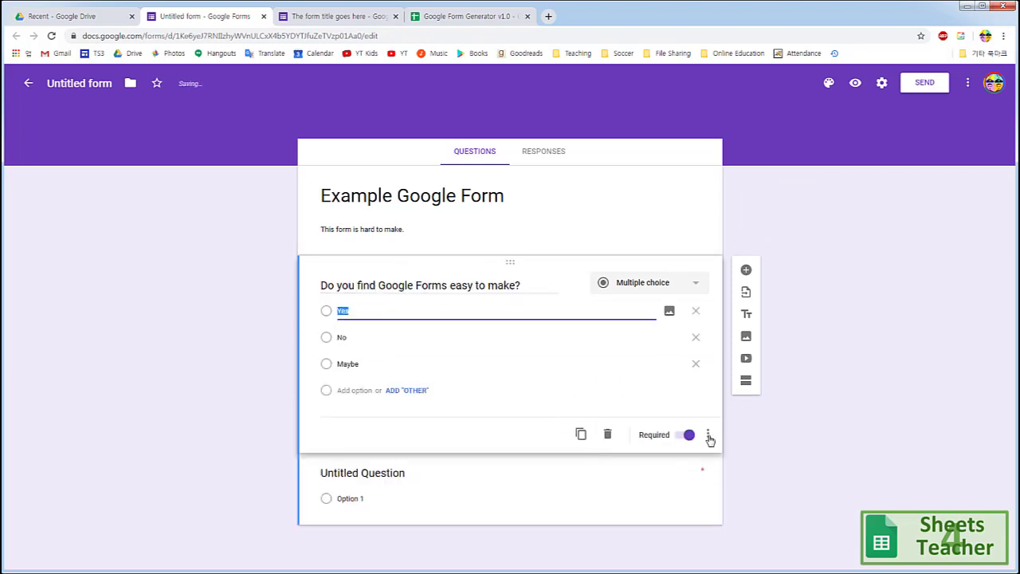
click(708, 435)
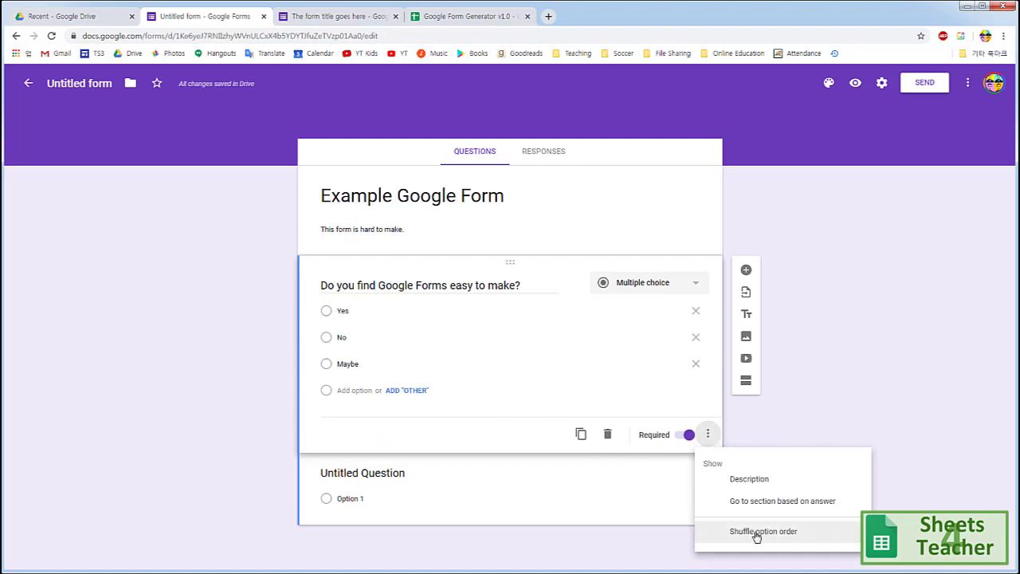
click(761, 531)
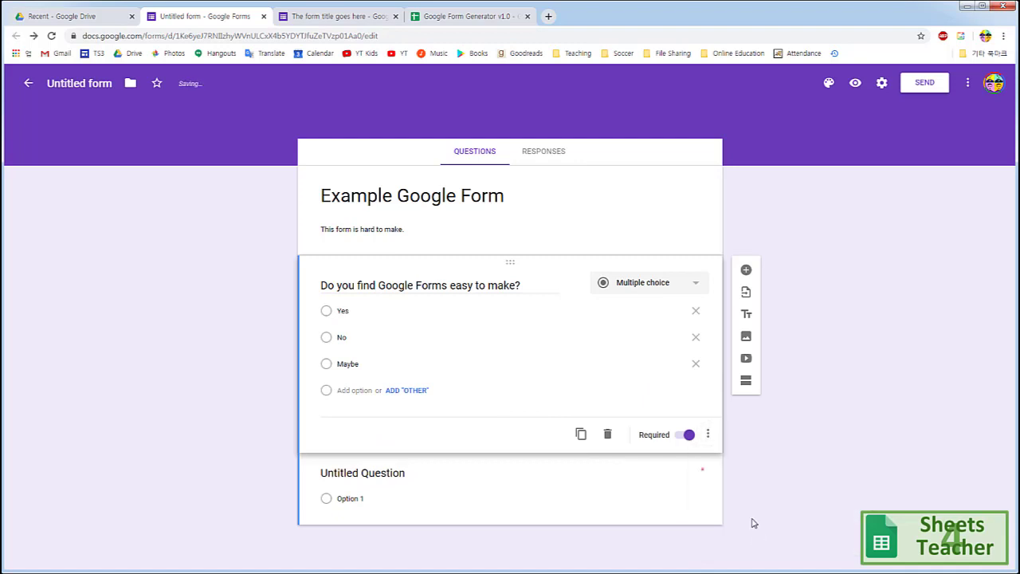
Add another multiple-choice question below the first and title it "How often do you use Google Forms?"
click(746, 272)
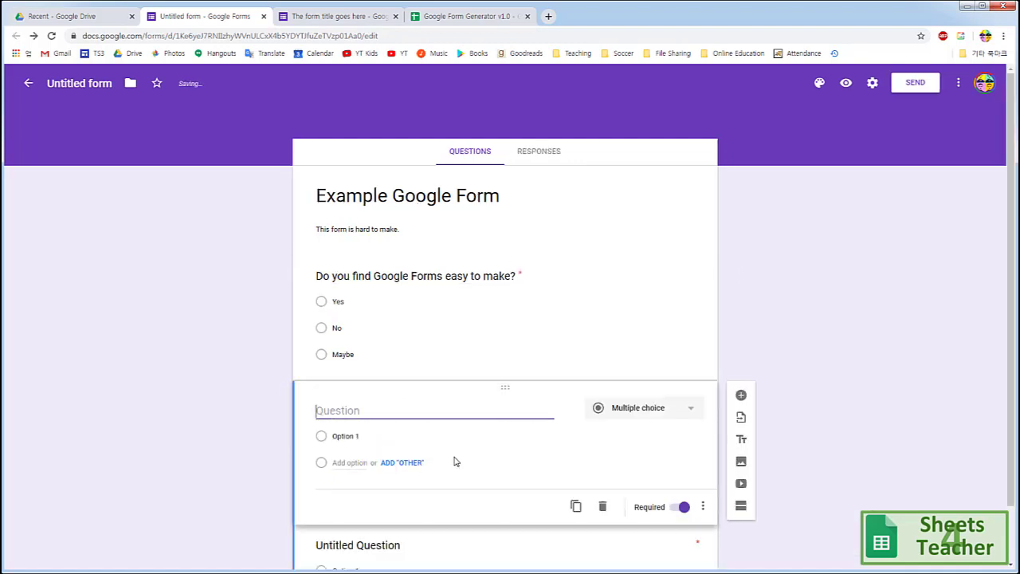
text(JHo)
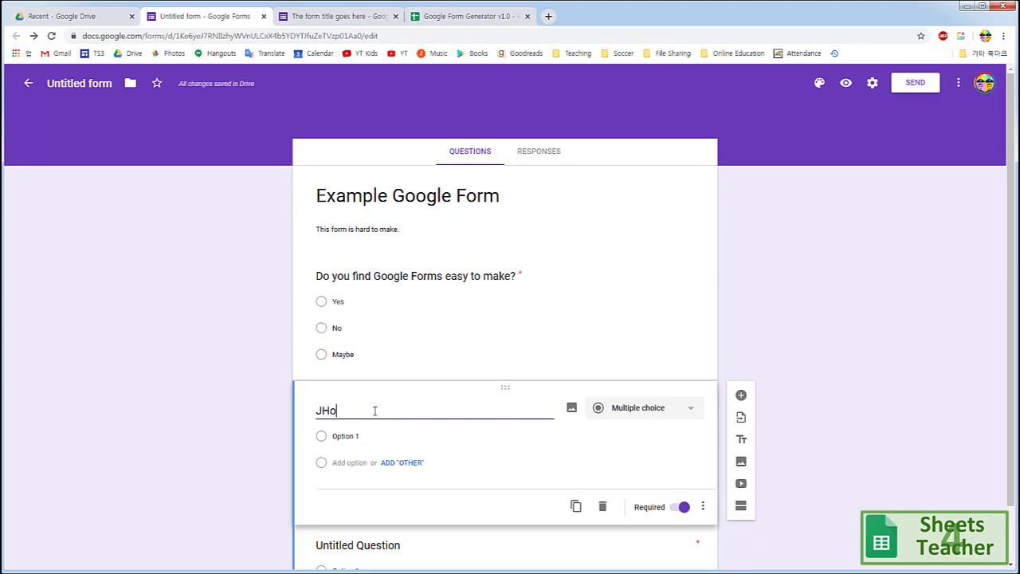
key(BackSpace)
key(BackSpace)
text(HOw)
key(BackSpace)
key(BackSpace)
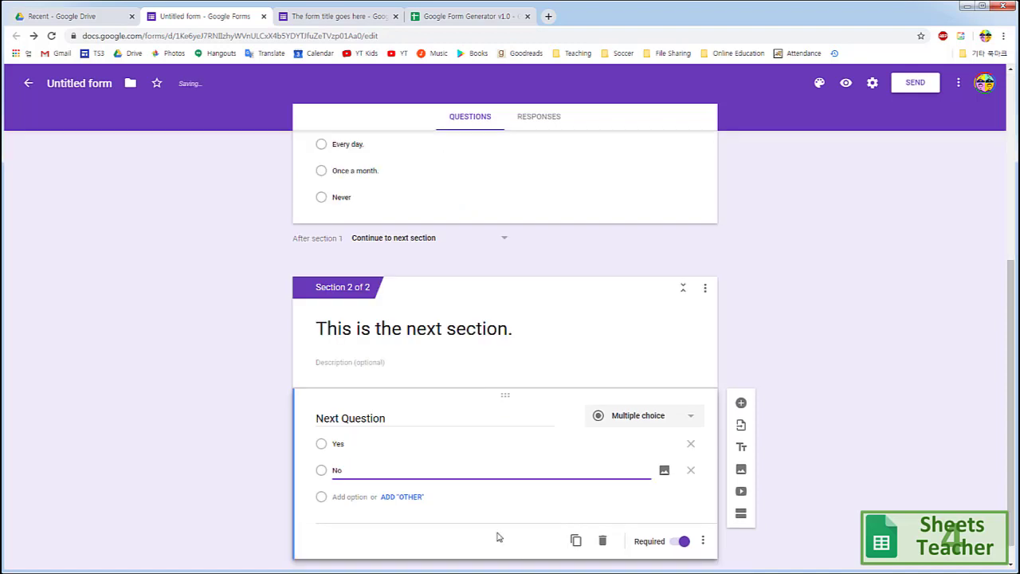
Move the section "This is the next section." above the "Example Google Form" section and save the new order
click(706, 291)
click(705, 335)
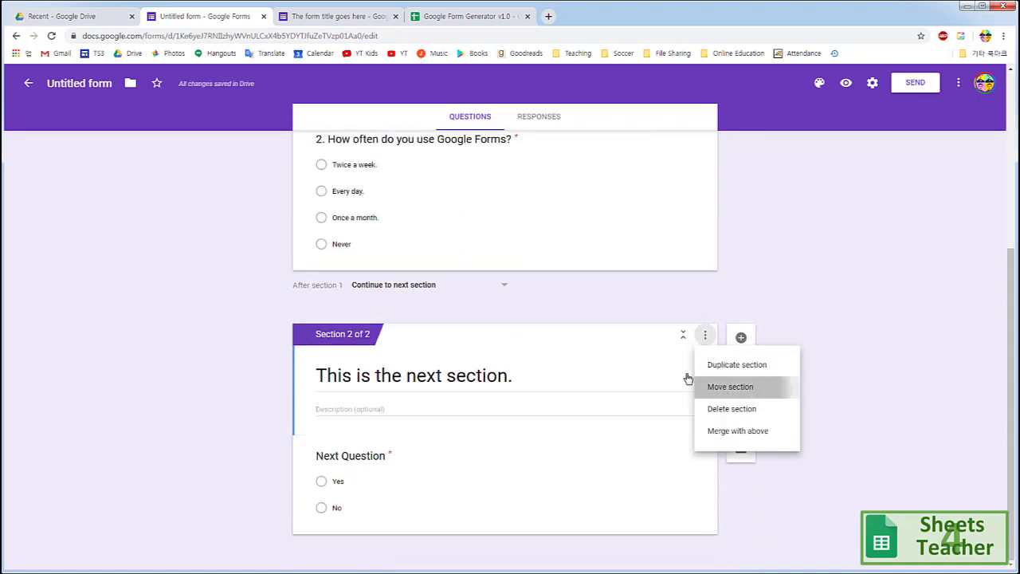
click(702, 386)
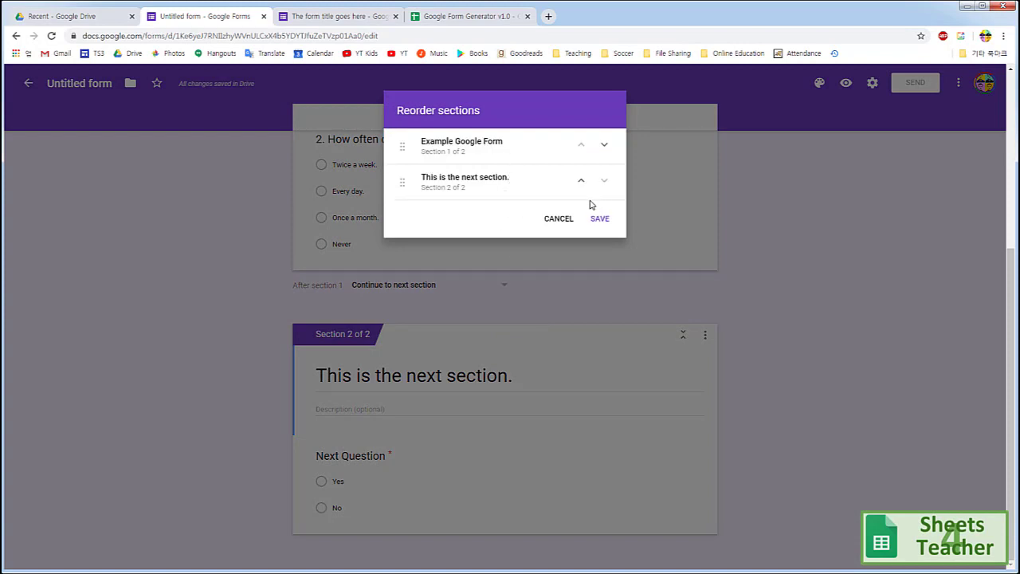
click(583, 183)
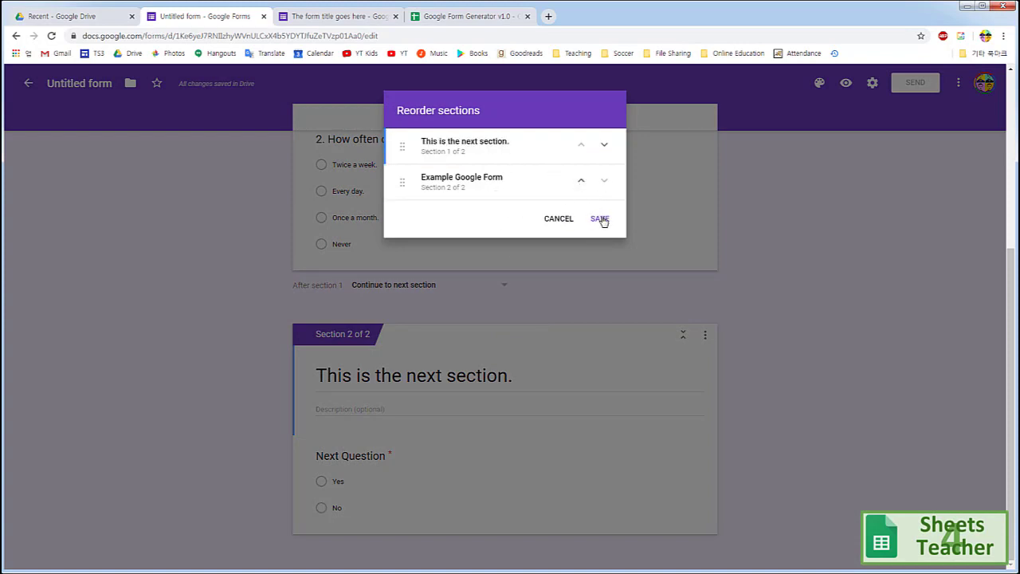
click(600, 219)
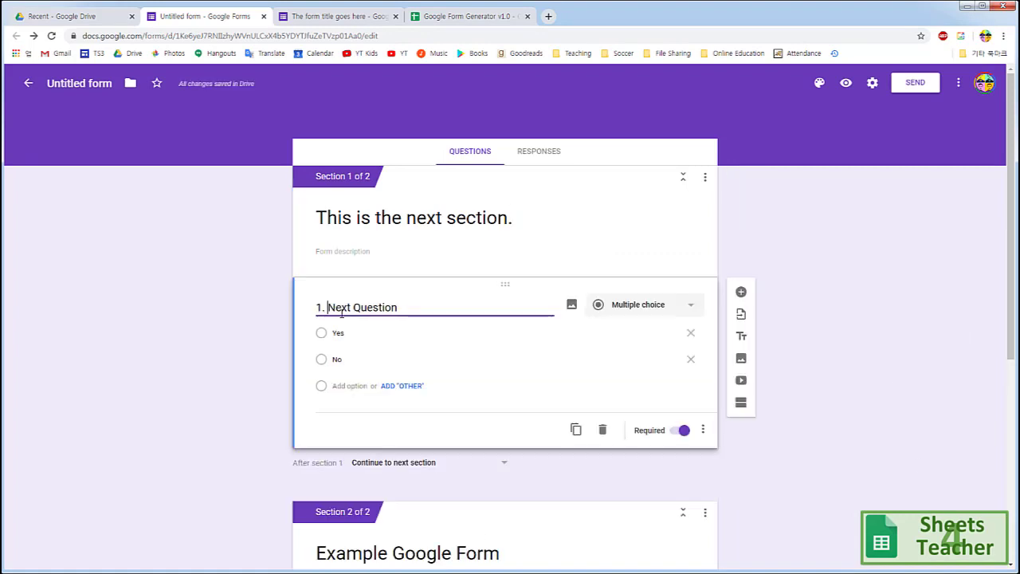
Renumber the question "Do you find Google Forms easy to make?" as 2
scroll(287, 363, down, 3)
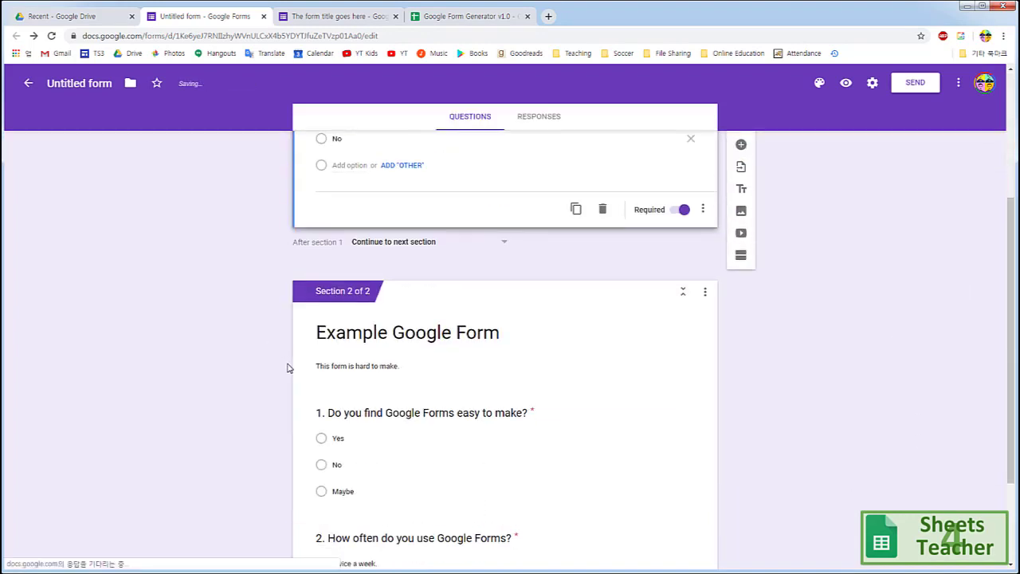
click(333, 413)
click(320, 341)
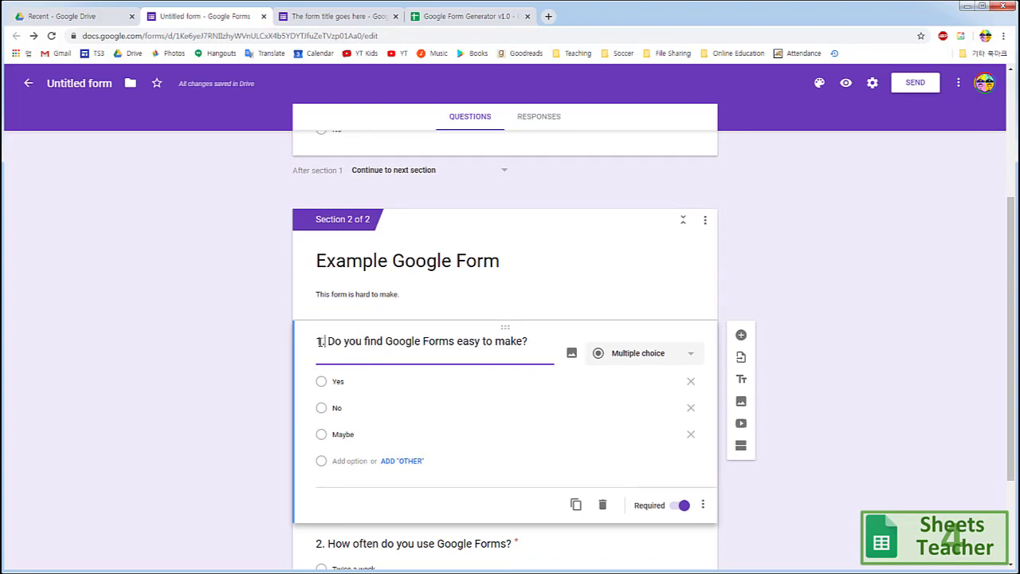
key(Delete)
key(Delete)
text(2.)
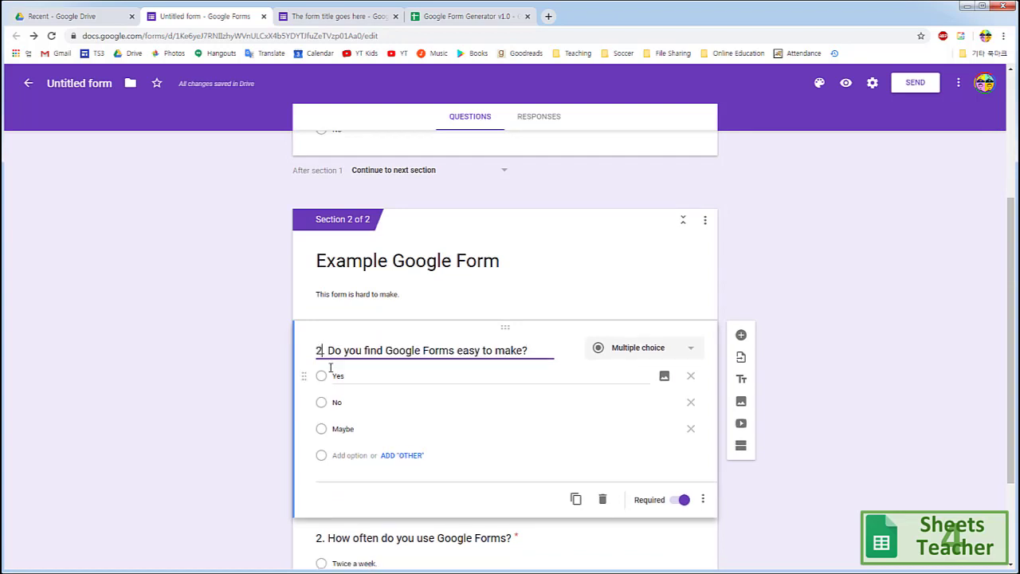
Renumber the question "How often do you use Google Forms?" as 3
click(266, 390)
click(326, 426)
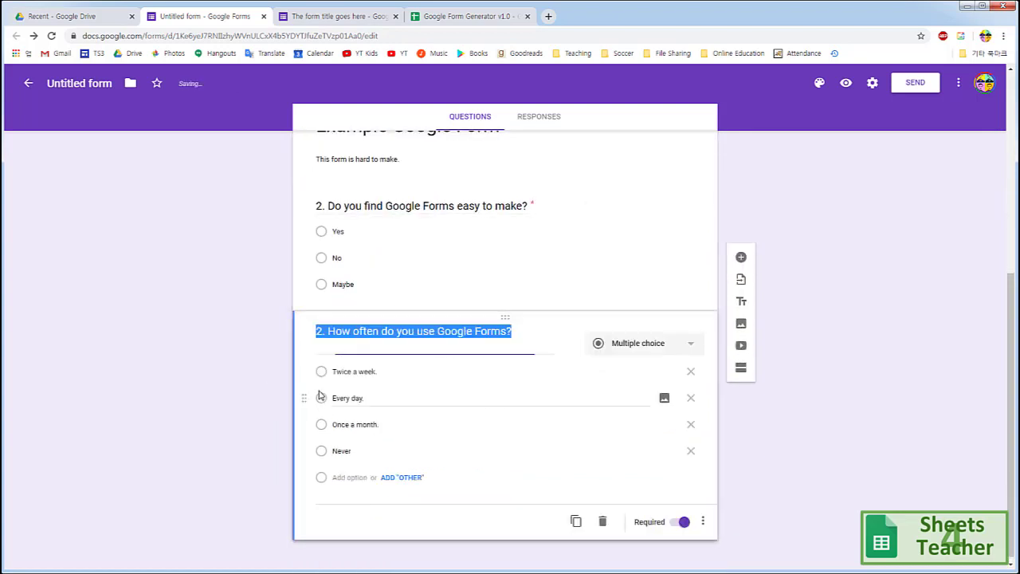
click(324, 331)
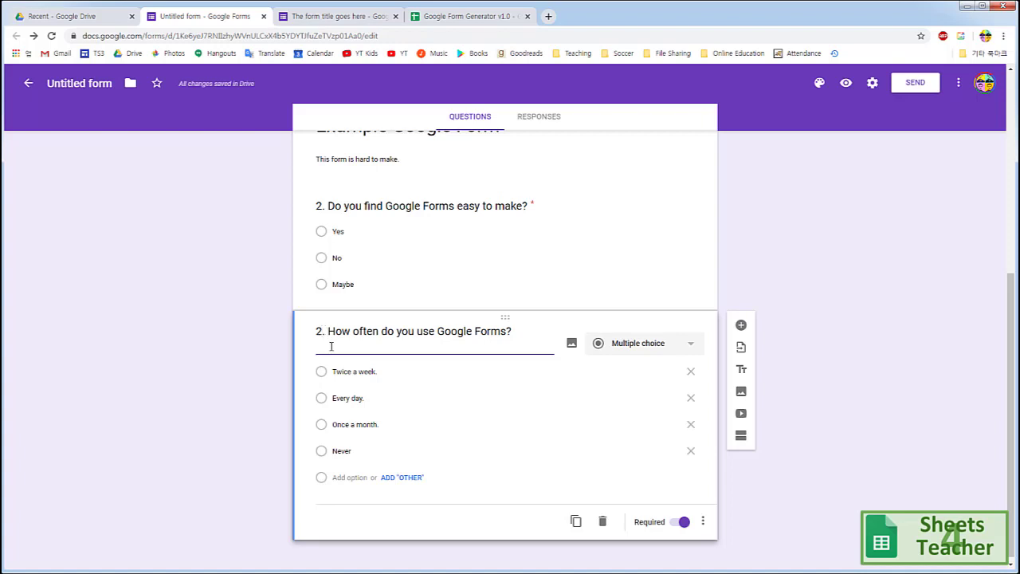
key(BackSpace)
text(3)
scroll(212, 424, up, 5)
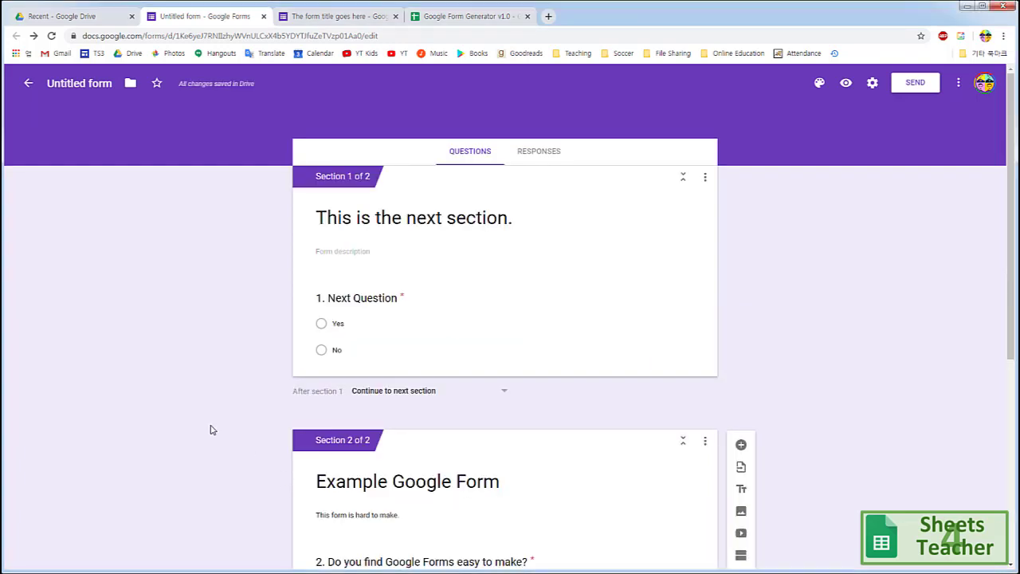
Copy the title text "Do you find Google Forms easy to make?" without its number
scroll(212, 429, down, 3)
click(544, 410)
triple_click(528, 396)
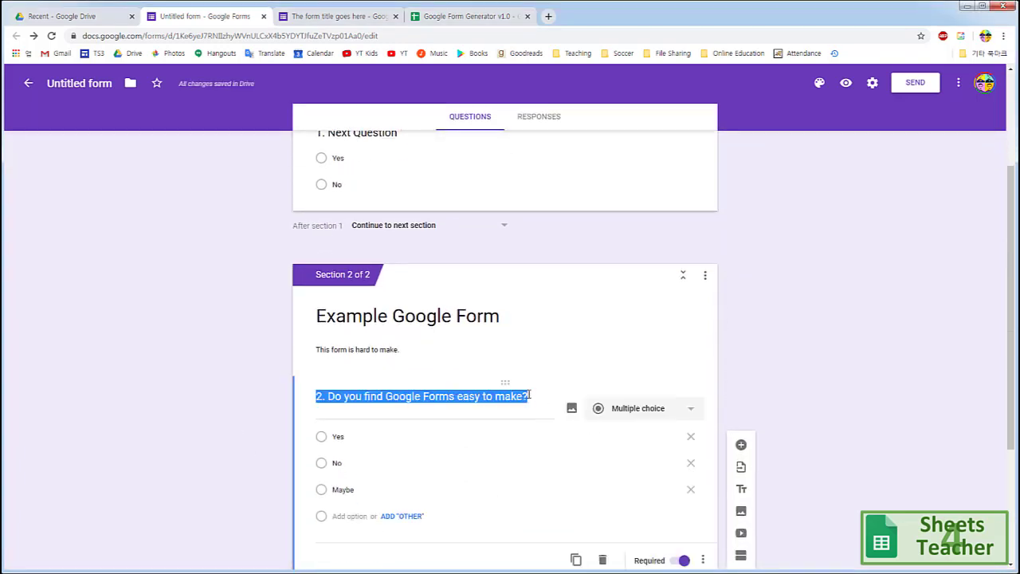
click(526, 396)
drag(472, 396, 329, 401)
key(ctrl+c)
scroll(230, 410, up, 3)
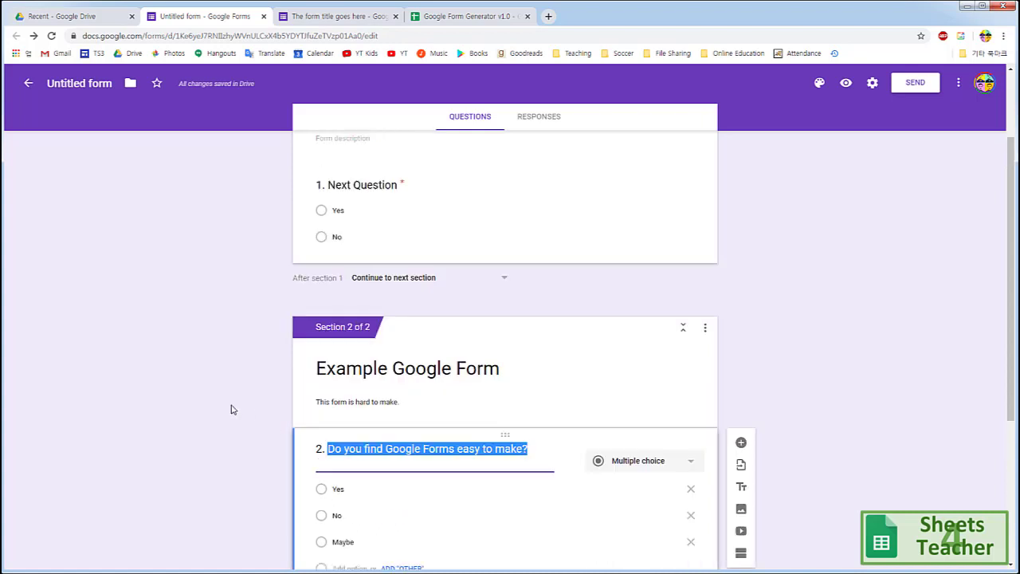
Try to replace the words "Next Question" in the first section's question with the copied title text
click(335, 332)
triple_click(365, 305)
click(367, 305)
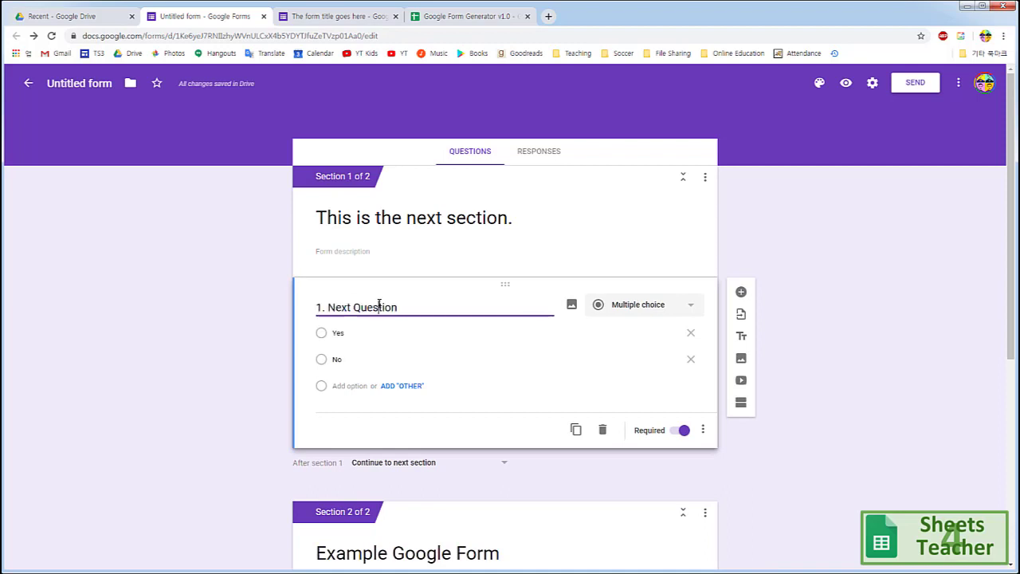
drag(399, 308, 328, 308)
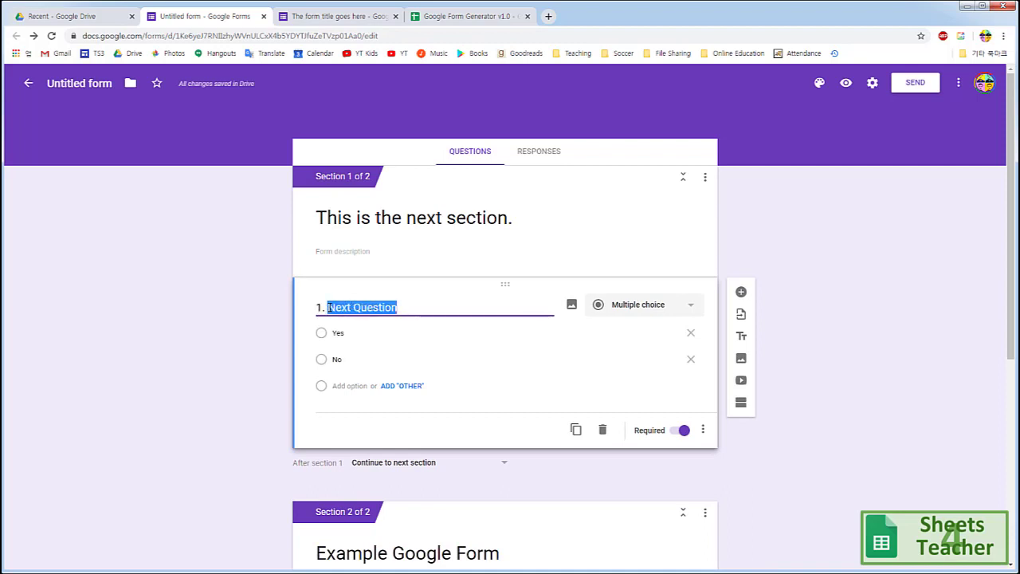
key(ctrl+v)
click(247, 334)
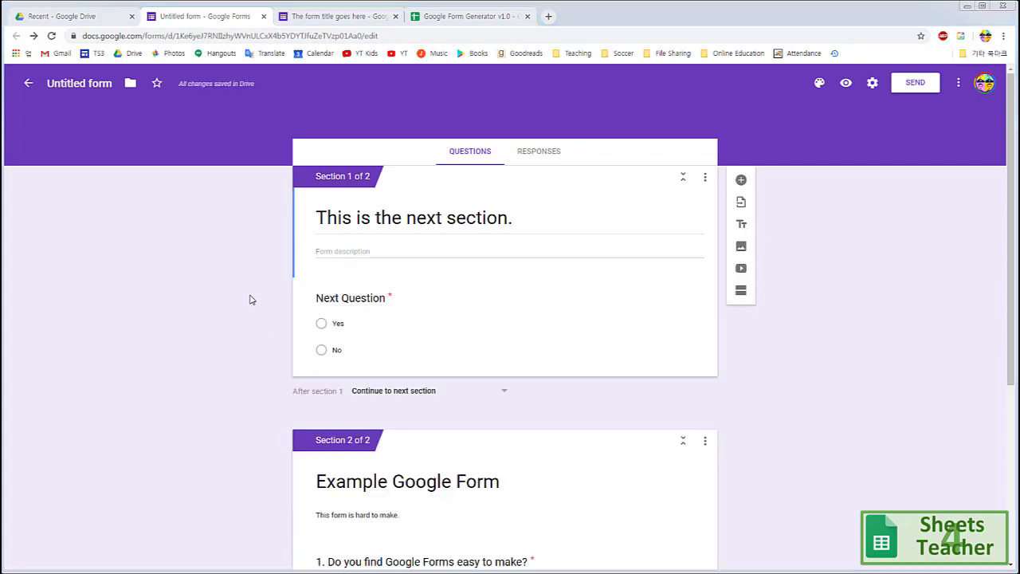
Open the "Next Question" title in the first section for editing
click(324, 297)
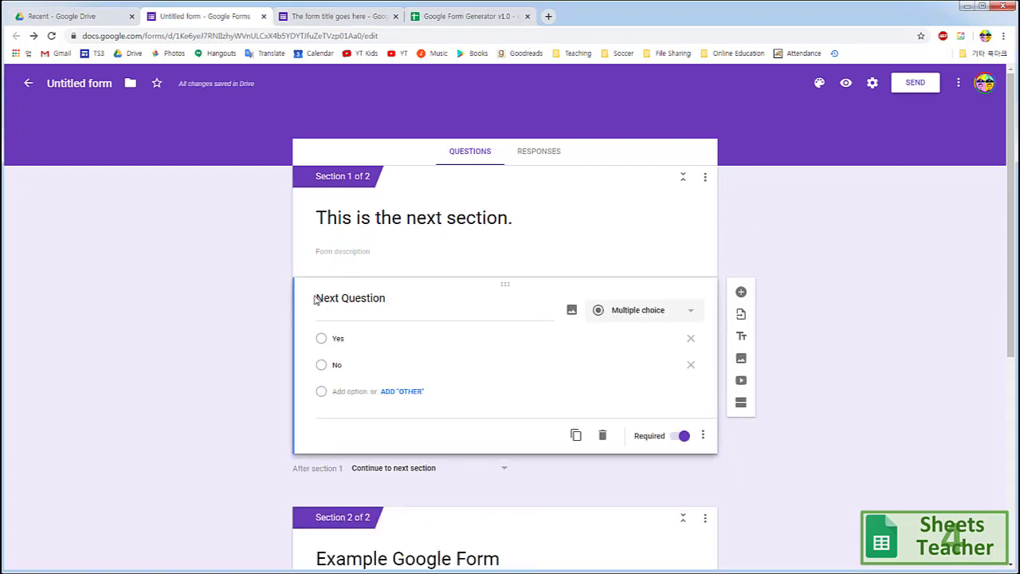
click(318, 307)
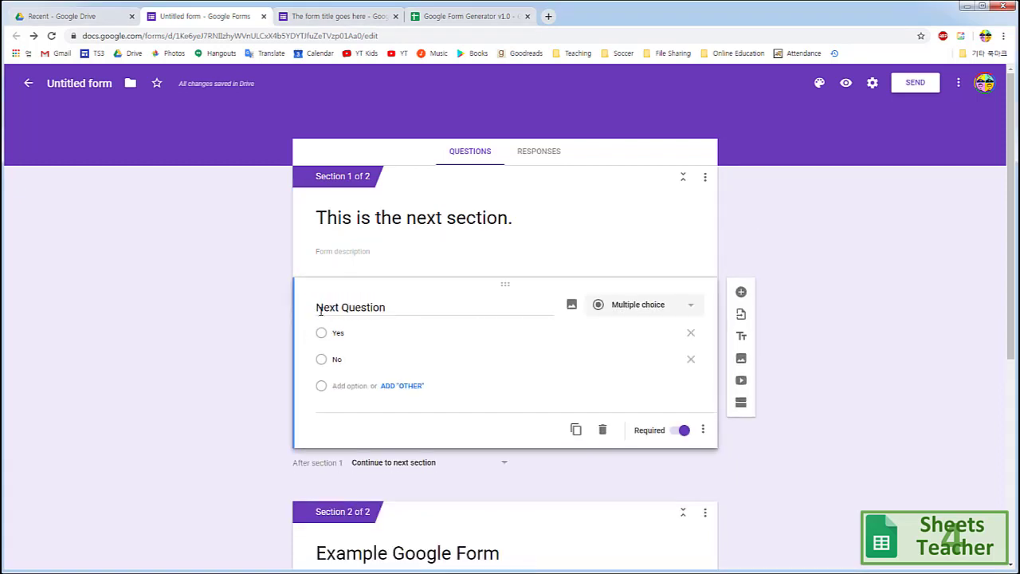
click(320, 310)
click(341, 314)
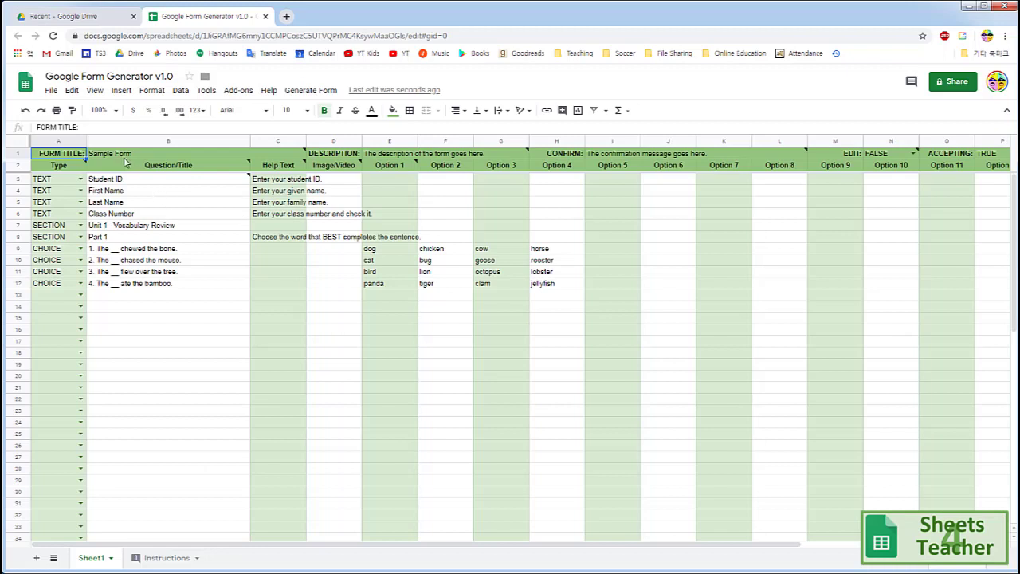
In the Google Form Generator v1.0 spreadsheet, enter "Sample Form" as the form title
click(118, 155)
double_click(117, 157)
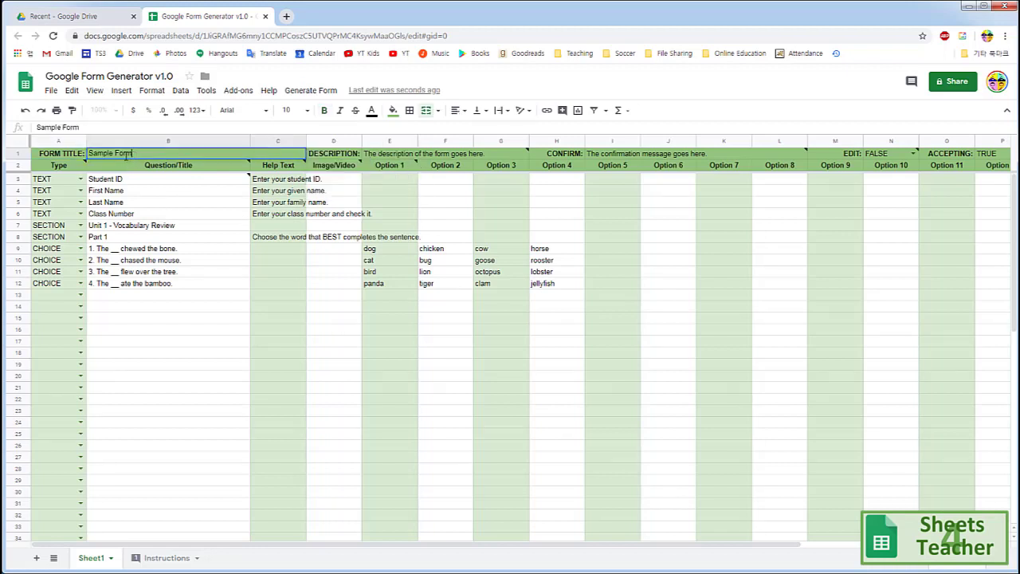
drag(134, 155, 51, 160)
text(S)
click(539, 236)
Replace the form description with "This is a sample form discription."
click(408, 157)
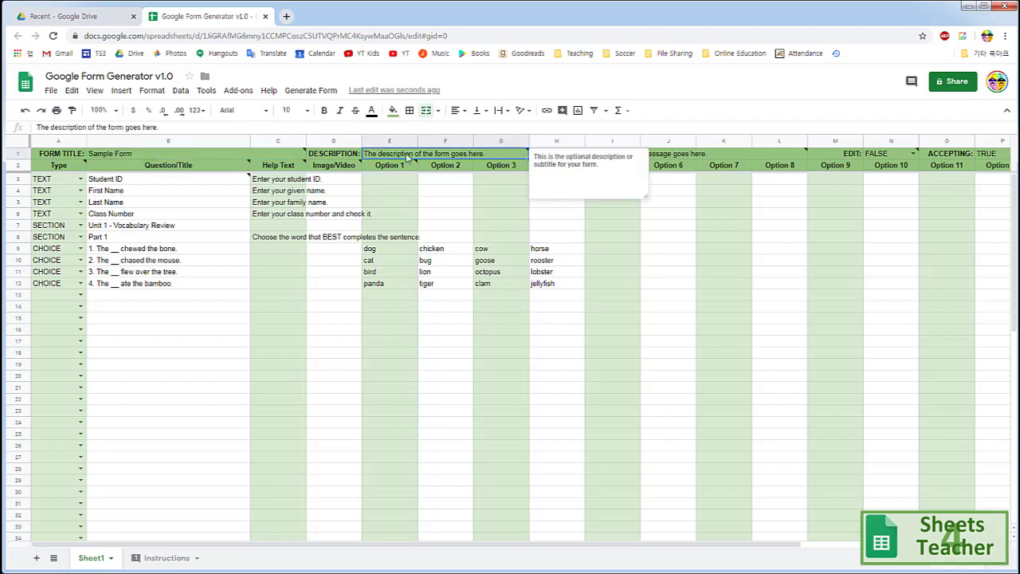
text(This is a)
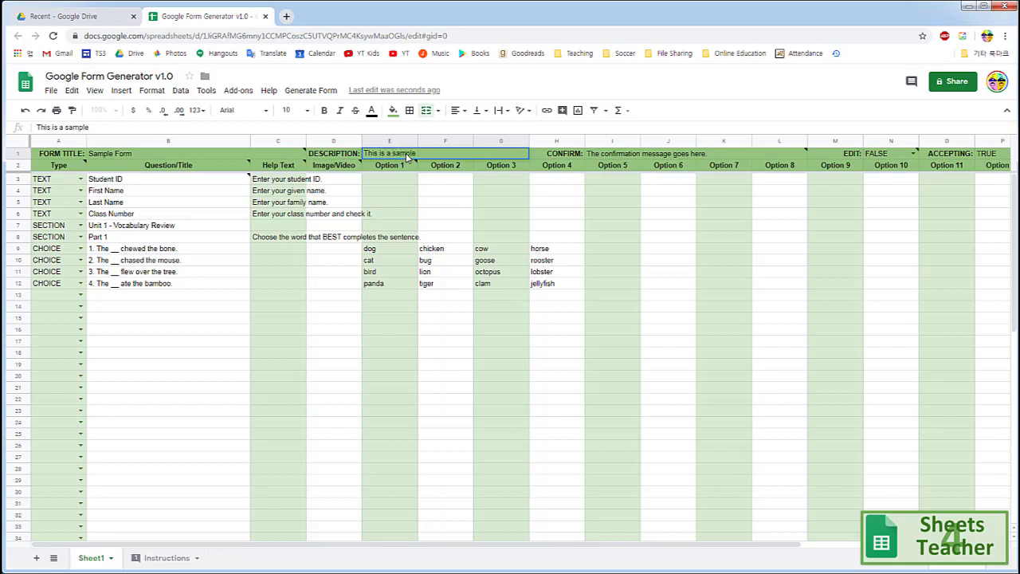
text(sample)
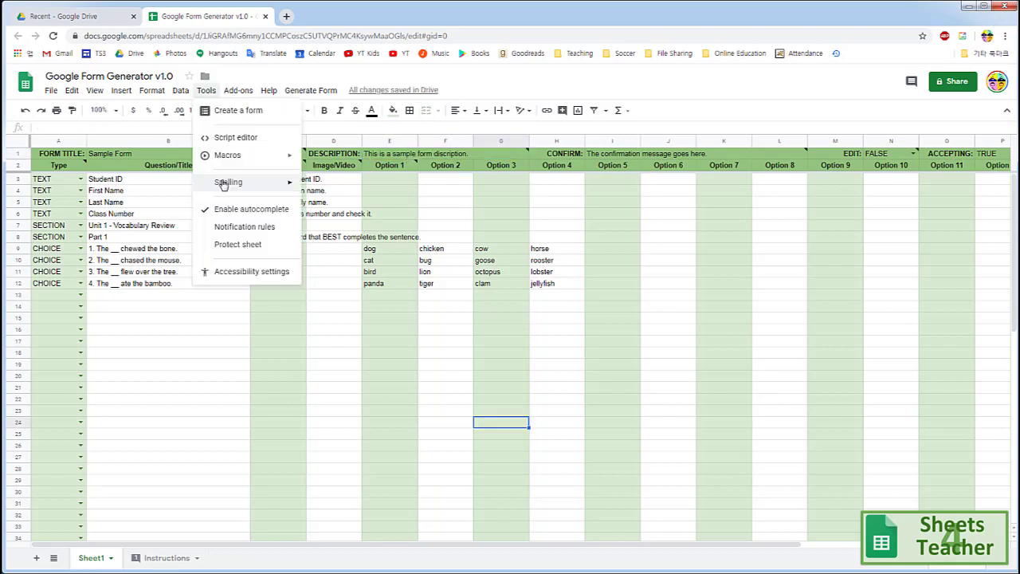
Run the spell check, change "discription" to "description" in the form description, and extend the check to all sheets
mouse_move(240, 185)
click(338, 188)
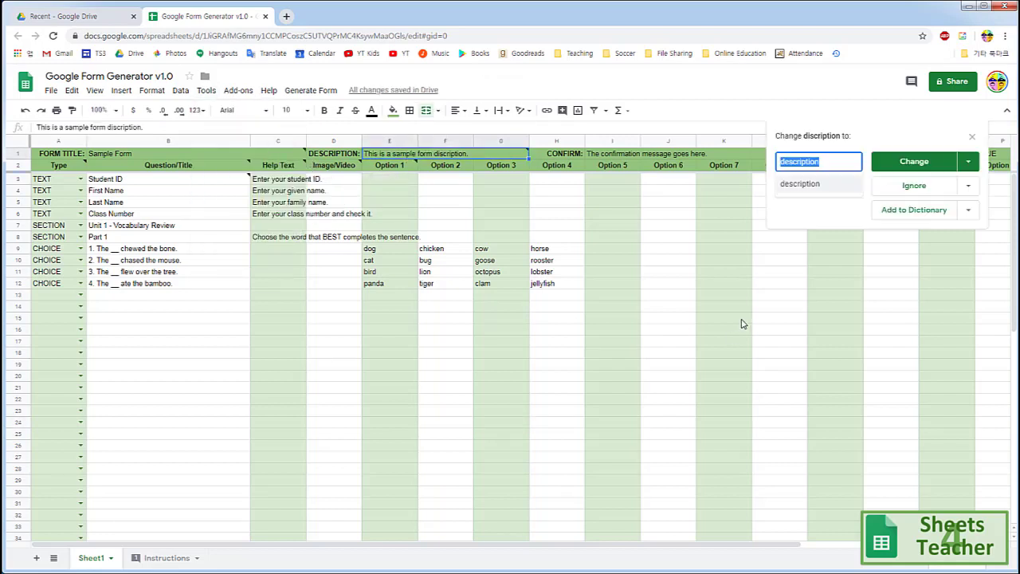
click(918, 163)
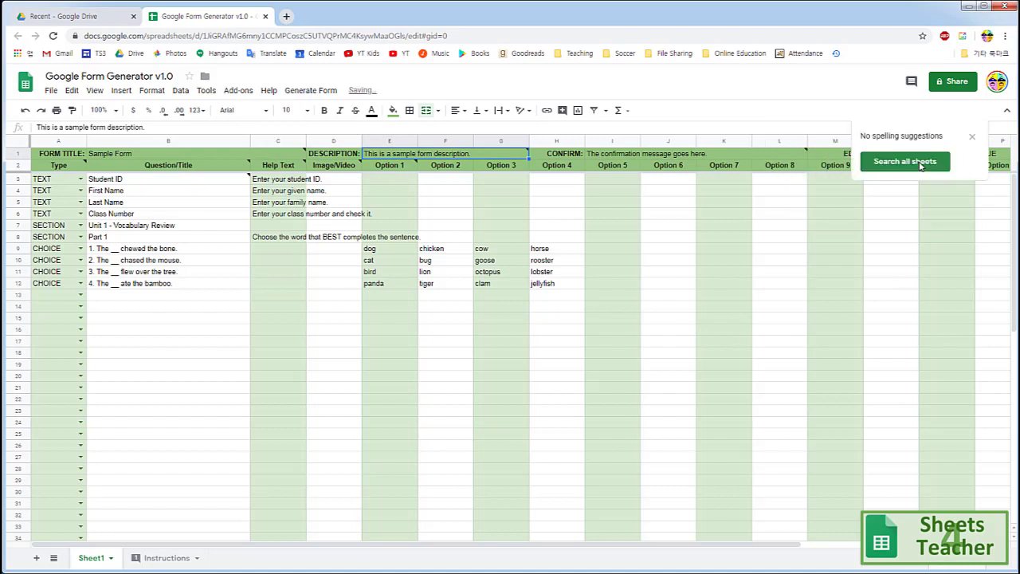
click(906, 162)
Generate the form from the spreadsheet and open the new Sample Form from the recent files in Google Drive
click(311, 90)
click(326, 112)
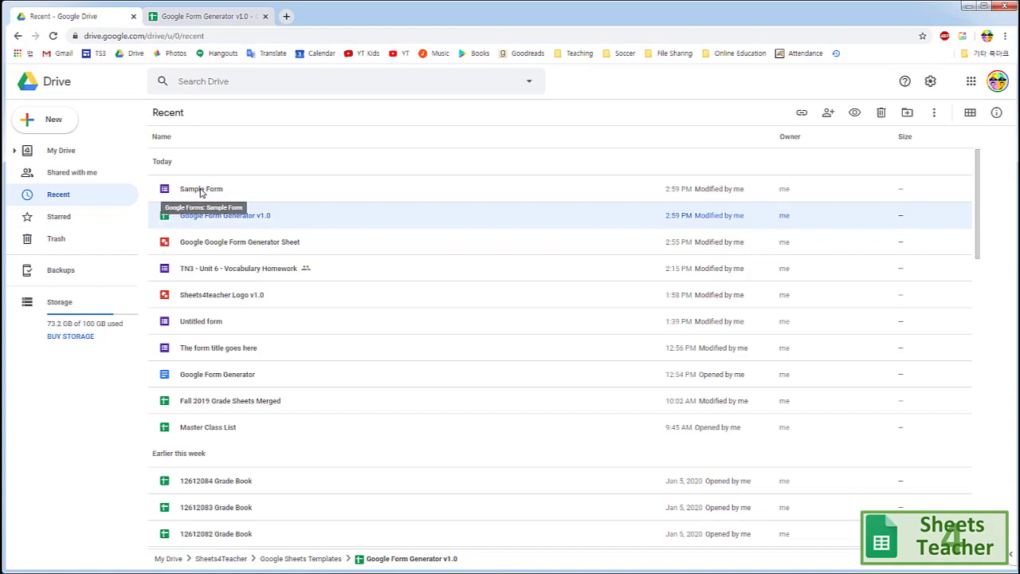
double_click(191, 195)
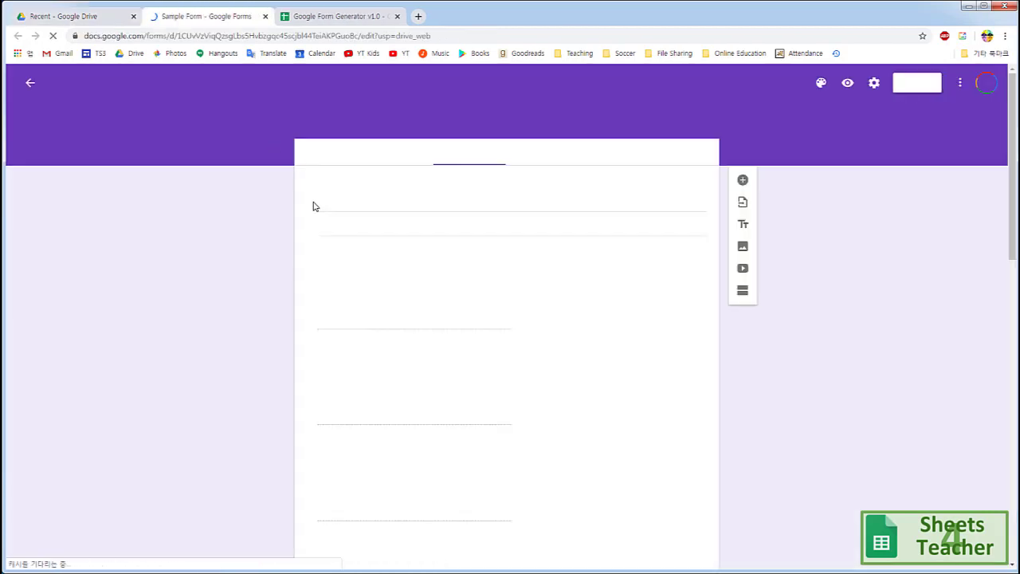
Move the generated Sample Form to the trash and close it
click(959, 84)
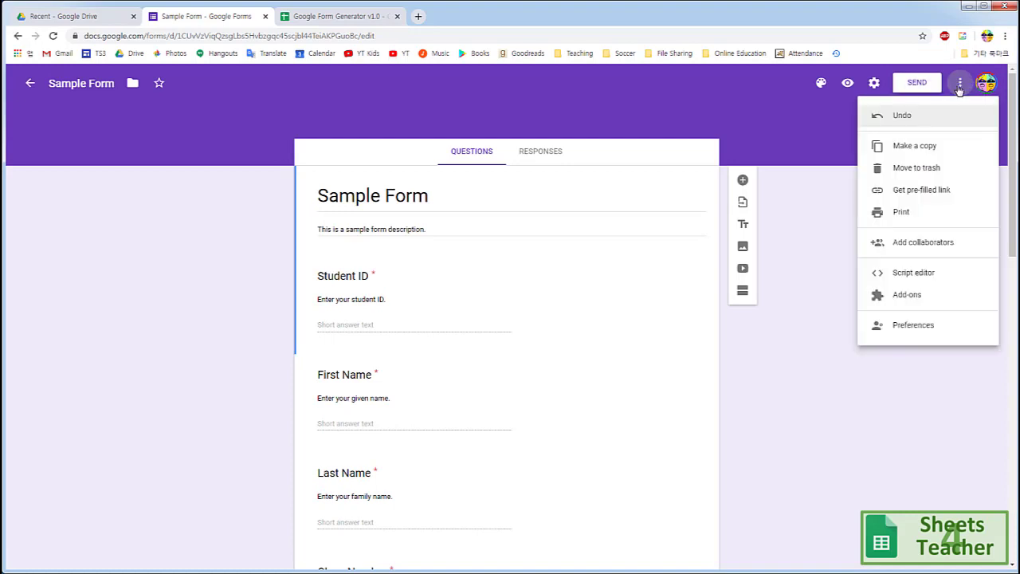
click(913, 169)
key(ctrl+w)
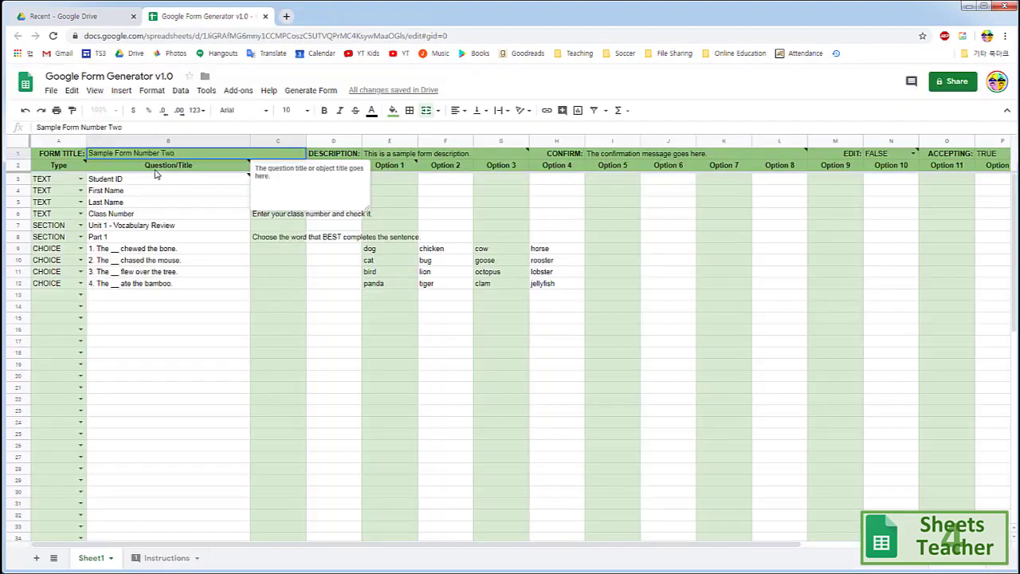
Commit the form title "Sample Form Number Two" and generate another form from the spreadsheet
click(423, 216)
click(318, 91)
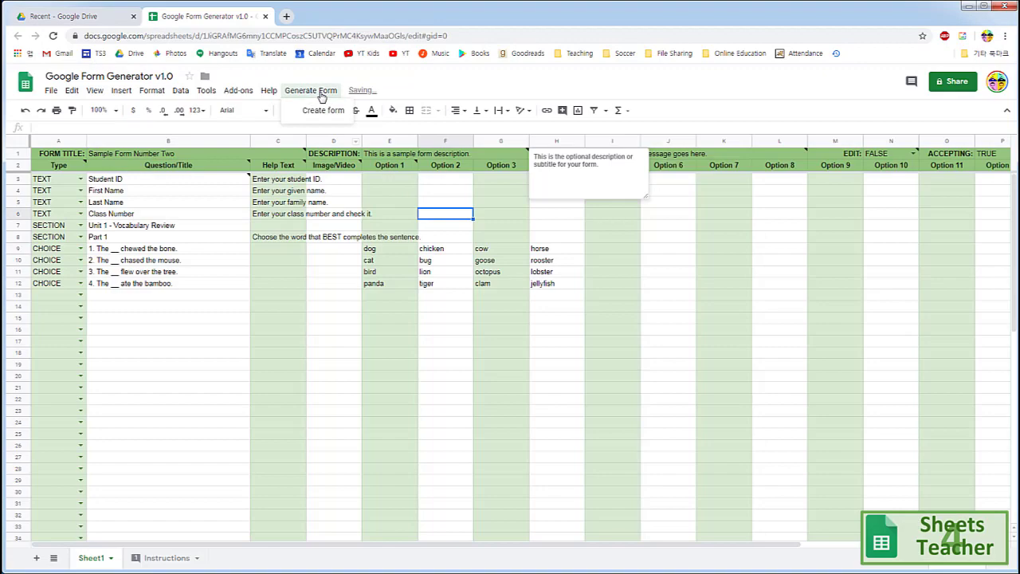
click(321, 112)
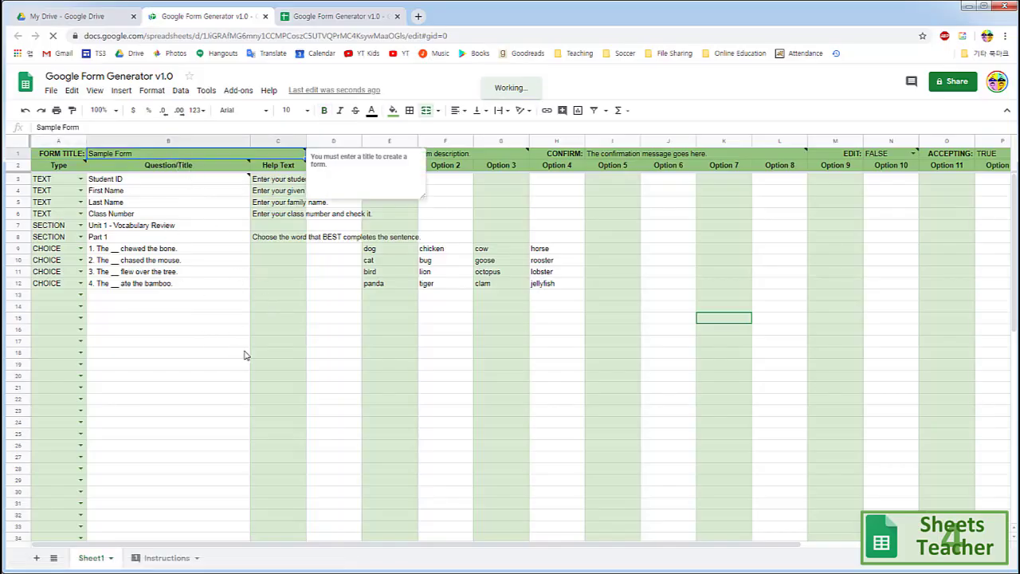
Review the Instructions sheet from the numbered directions to the Authorization Windows section, returning to Sheet1
click(153, 561)
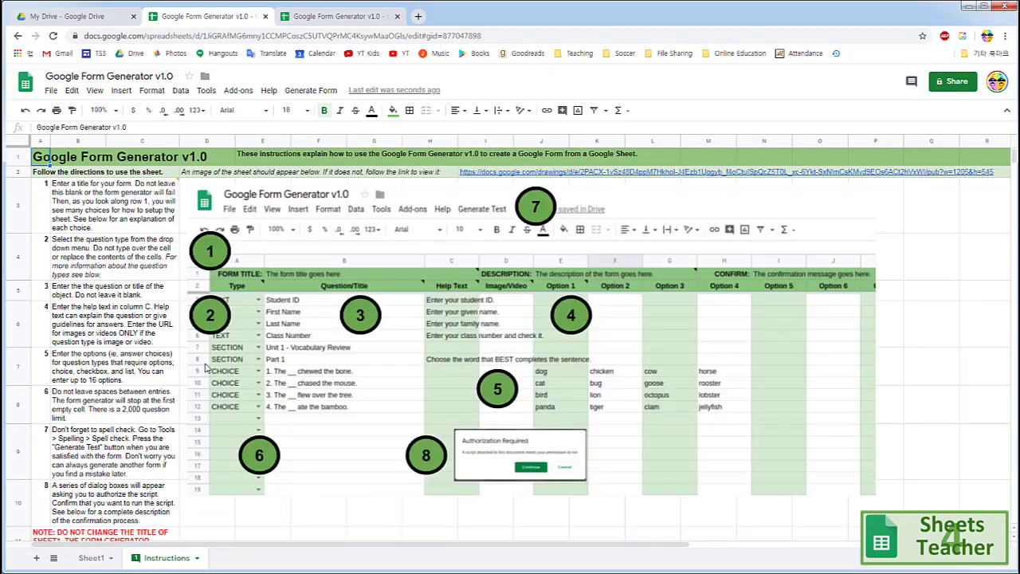
scroll(168, 415, down, 10)
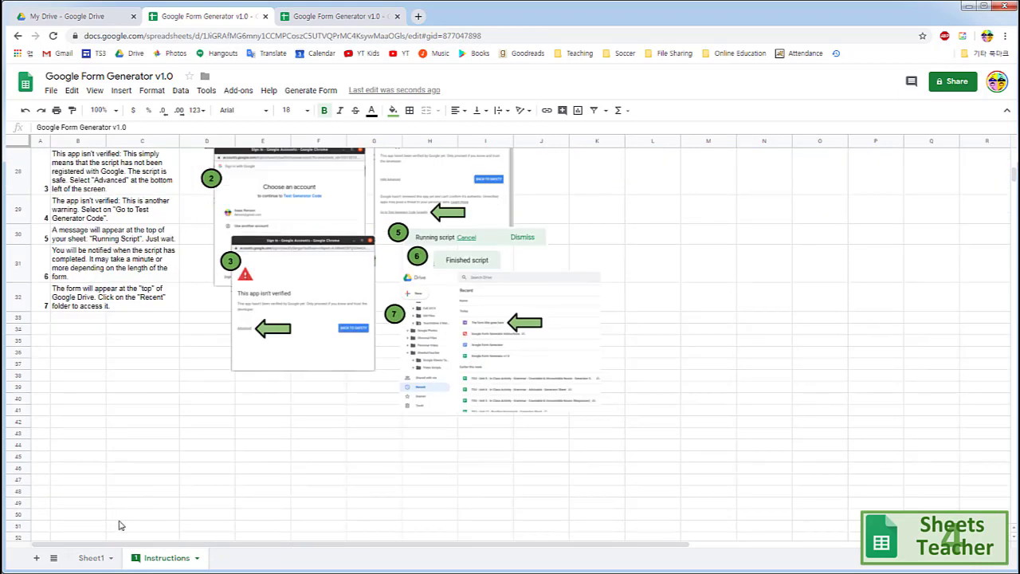
click(89, 559)
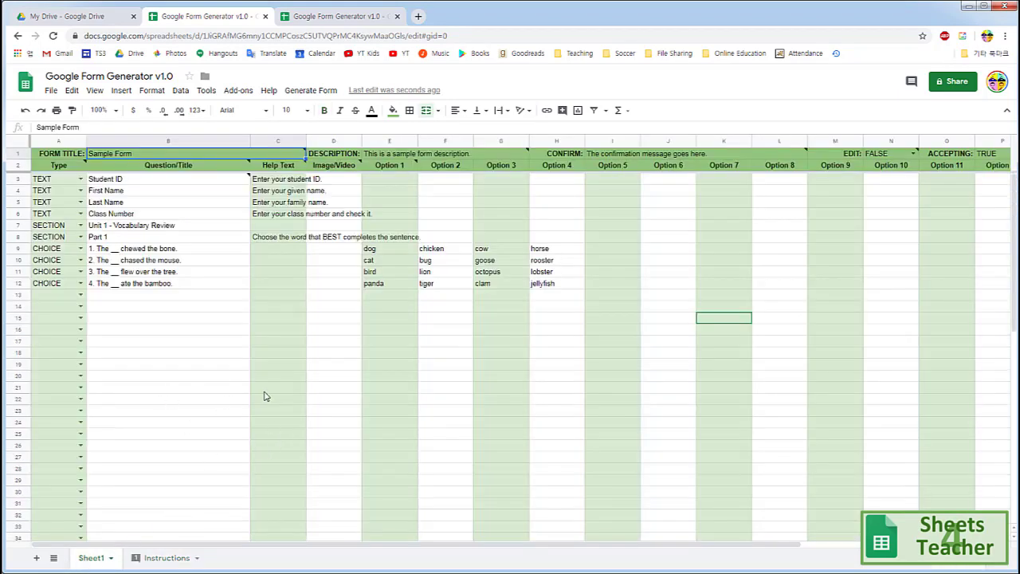
click(157, 562)
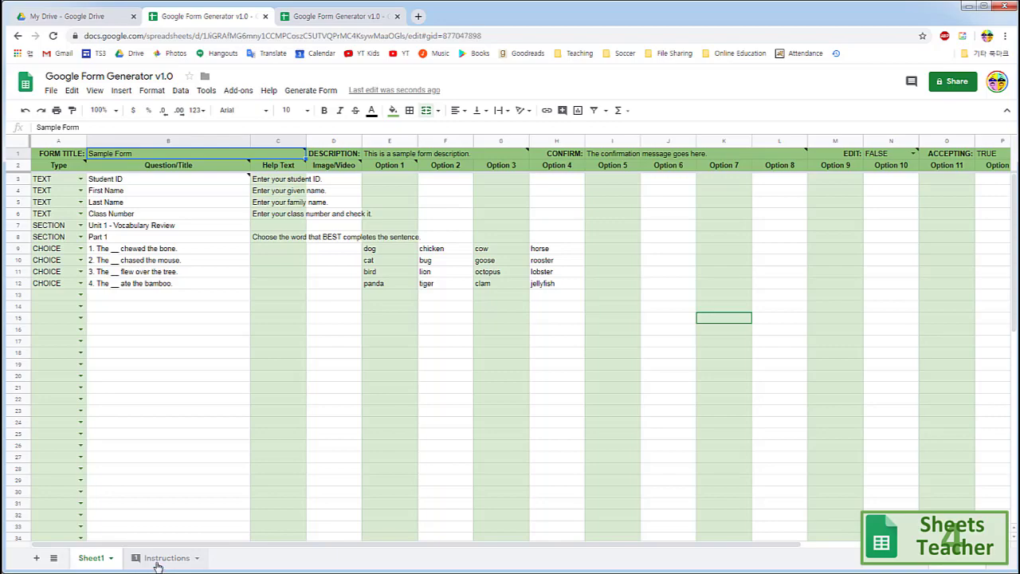
scroll(213, 488, up, 15)
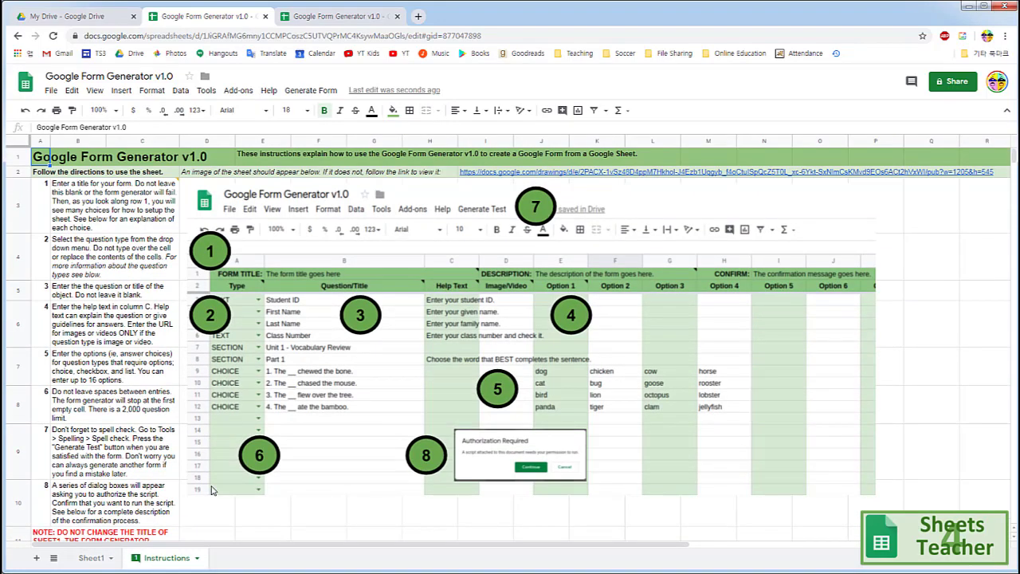
scroll(212, 489, down, 15)
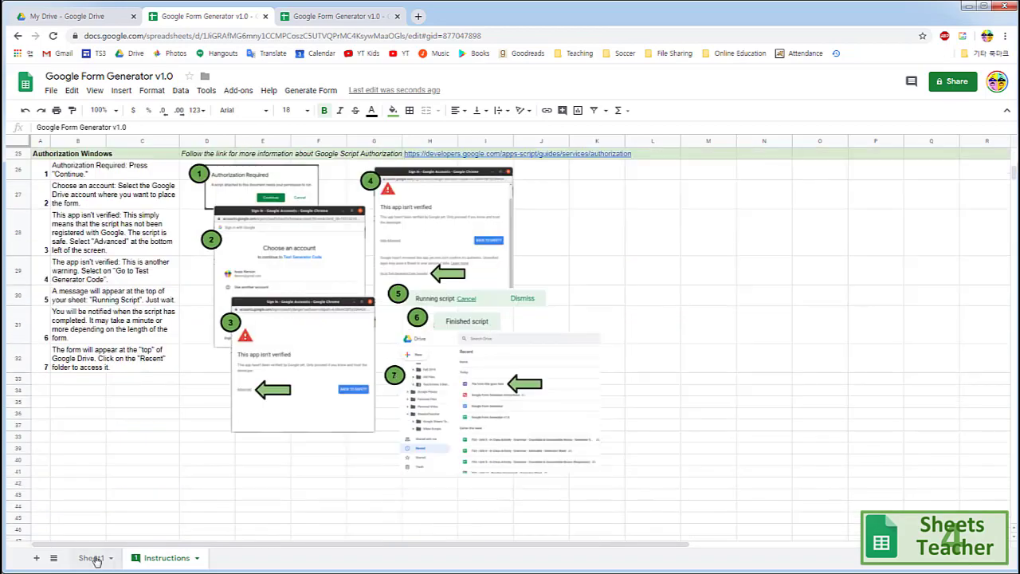
click(92, 558)
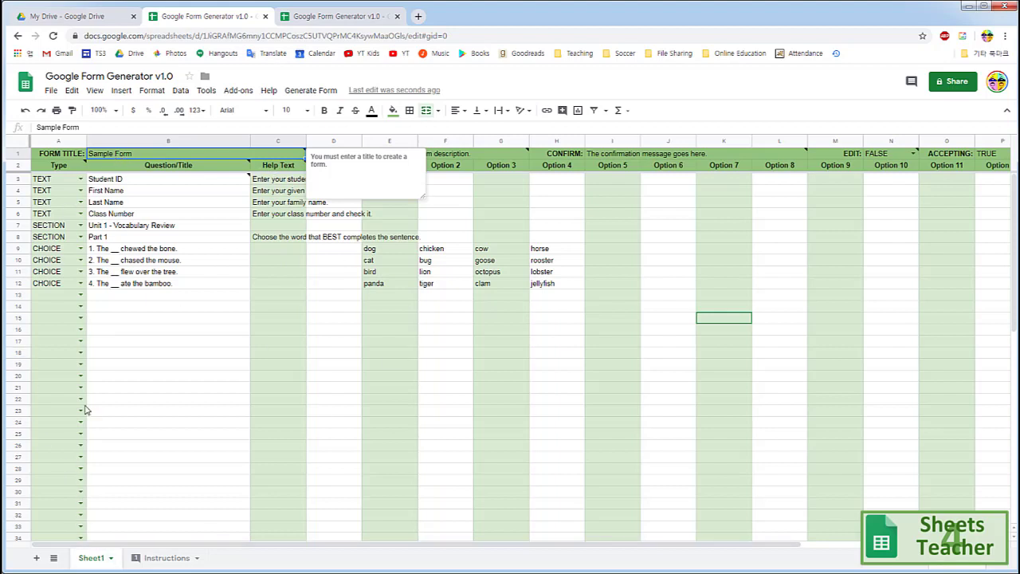
double_click(137, 154)
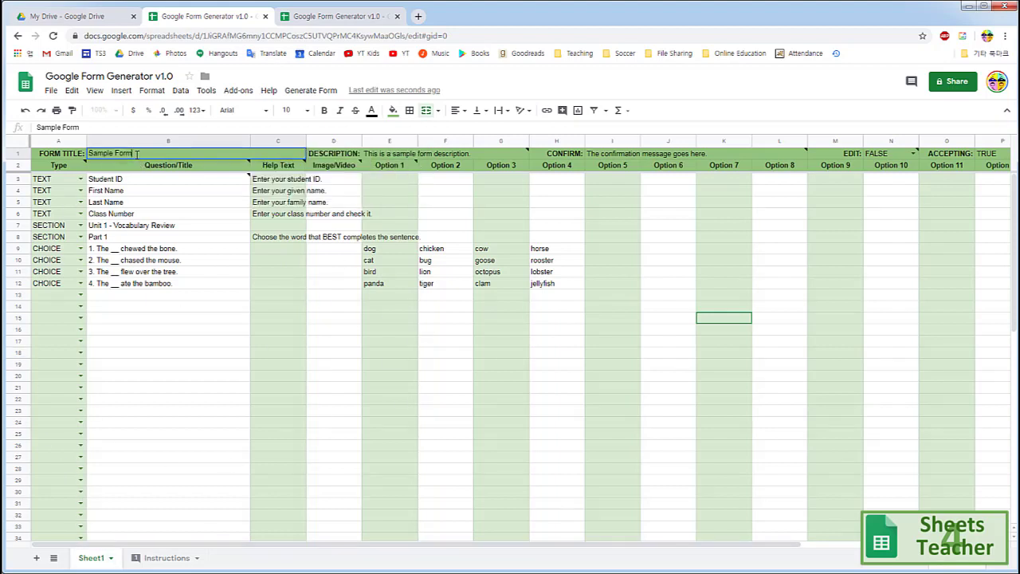
drag(137, 154, 55, 158)
mouse_move(123, 164)
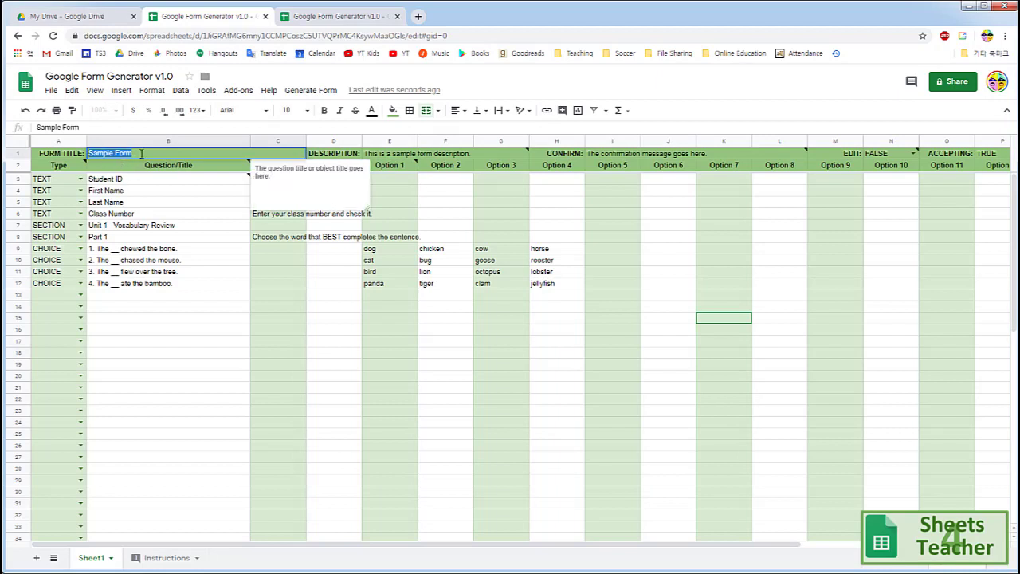
text(z)
click(479, 214)
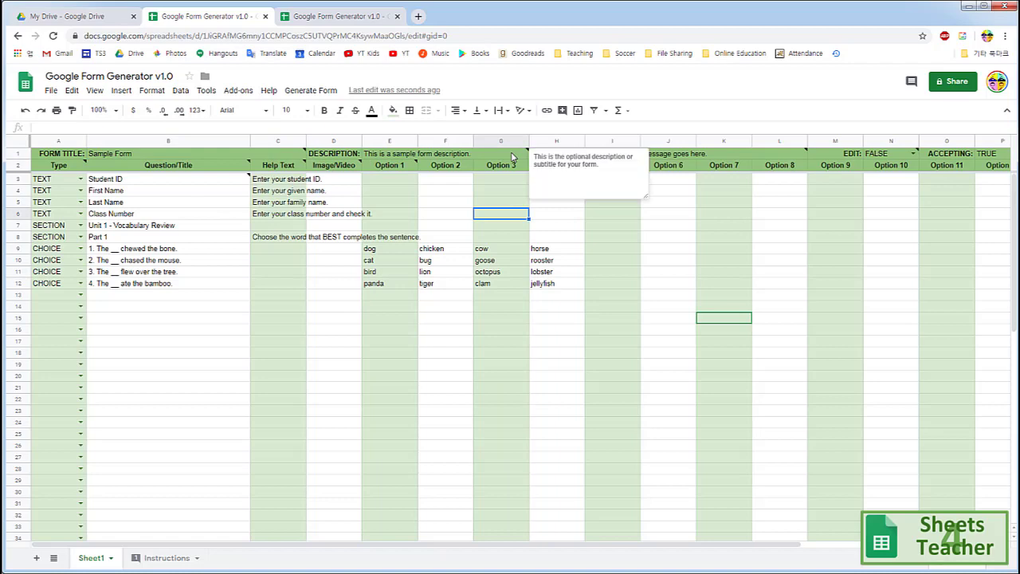
Enlarge the sheet to 150% and review the form settings in row 1, from the description through the show link option
click(110, 110)
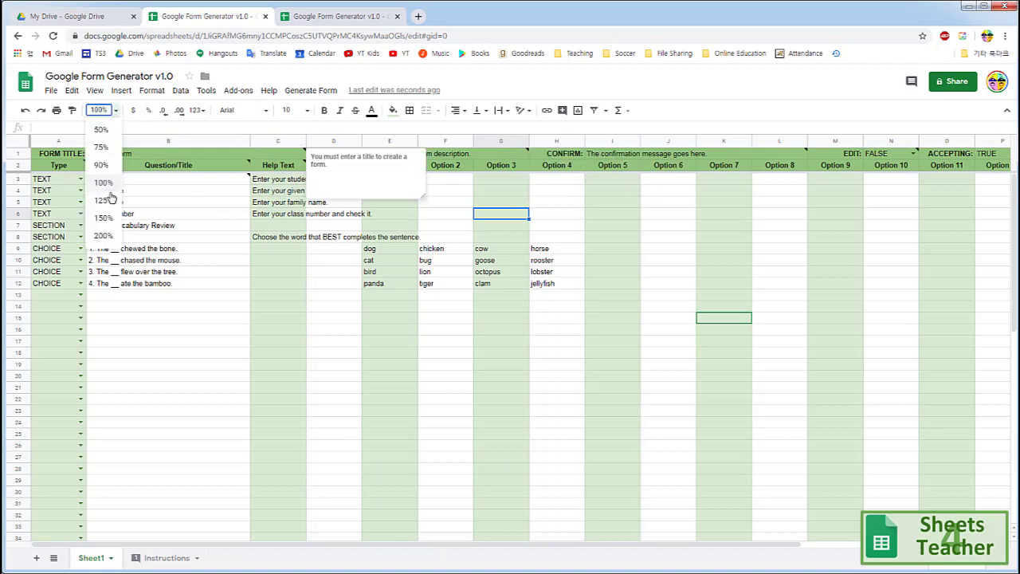
click(103, 218)
click(636, 169)
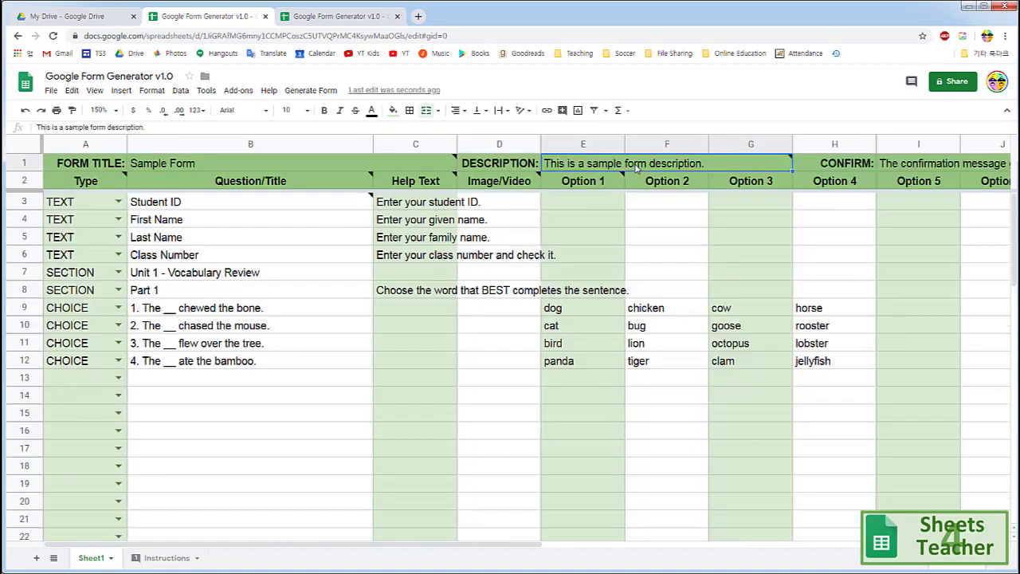
key(Right)
key(Right)
key(Right)
key(Right)
key(Right)
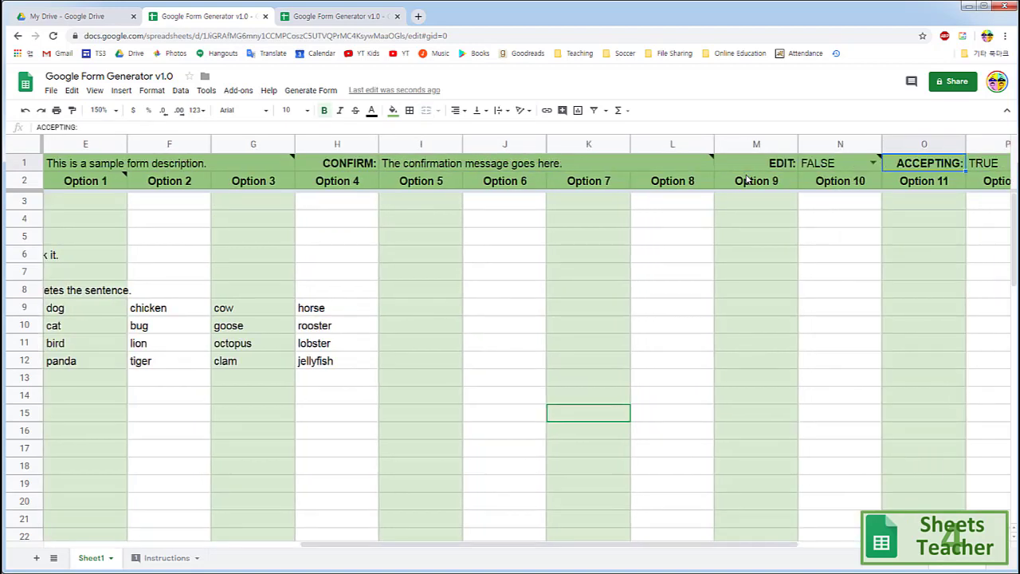
key(Right)
key(Right)
key(Right)
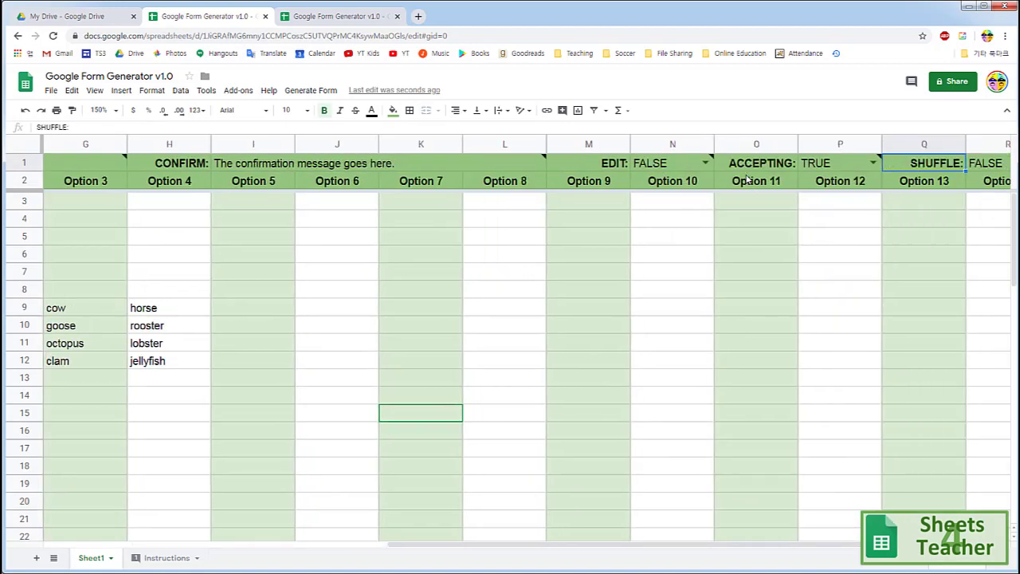
key(Right)
key(Right)
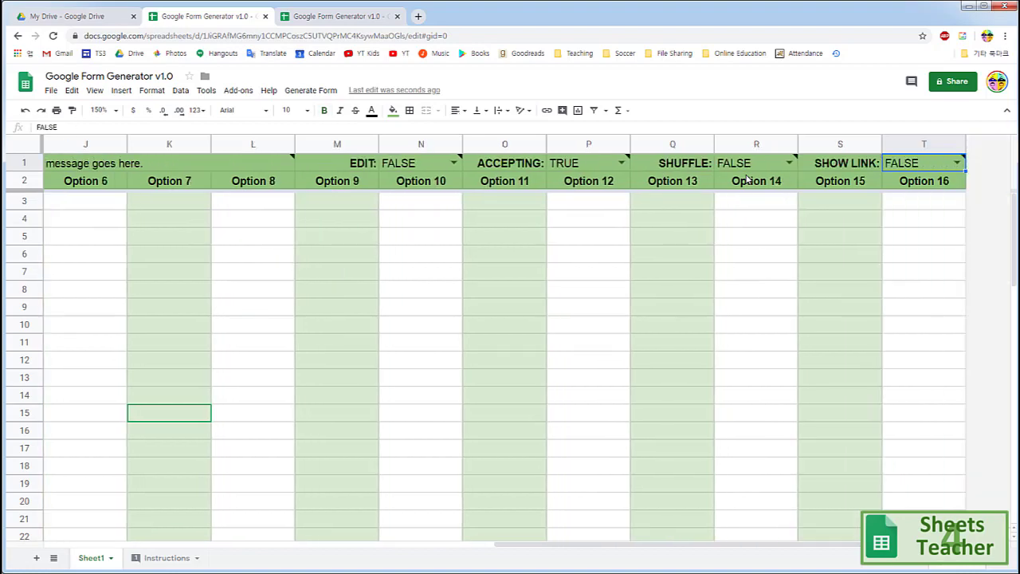
key(Left)
key(Left)
key(Left)
key(Left)
key(Left)
key(Left)
key(Left)
key(Left)
key(Left)
key(Left)
key(Left)
key(Left)
key(Left)
key(Left)
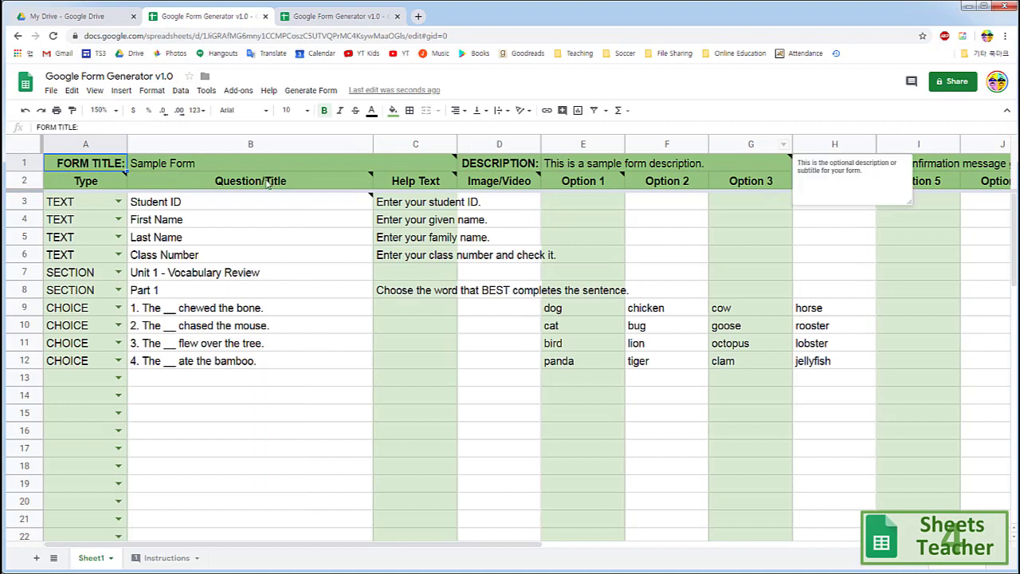
Examine the note on the sample content, the available question types, and the question title, help text and image/video columns
mouse_move(185, 204)
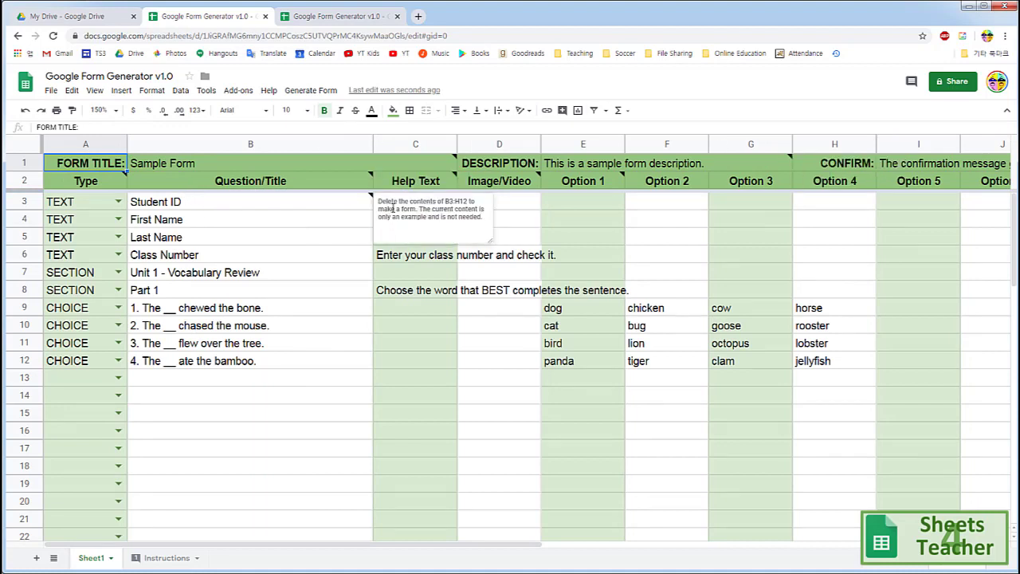
double_click(117, 202)
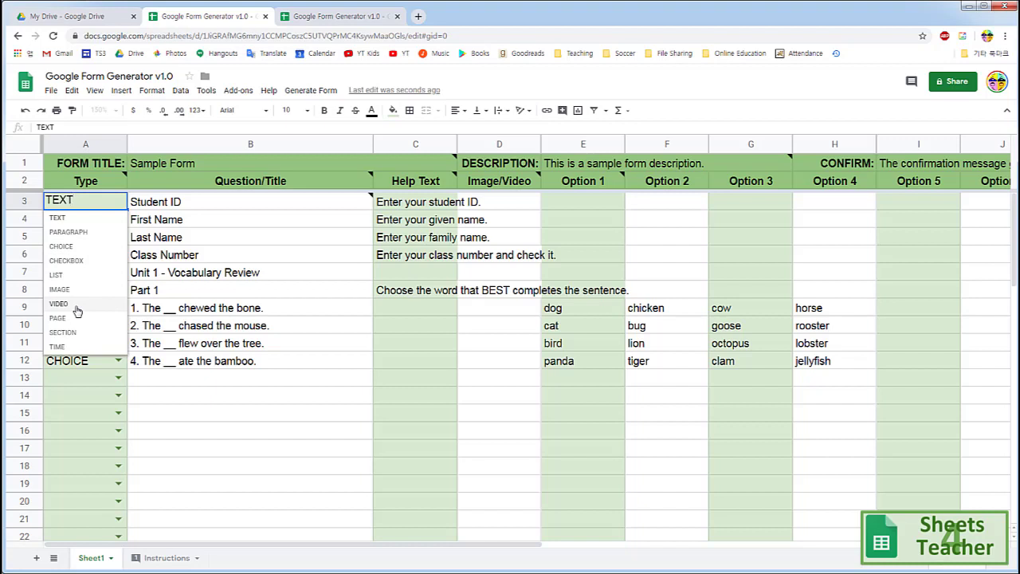
key(Escape)
mouse_move(247, 184)
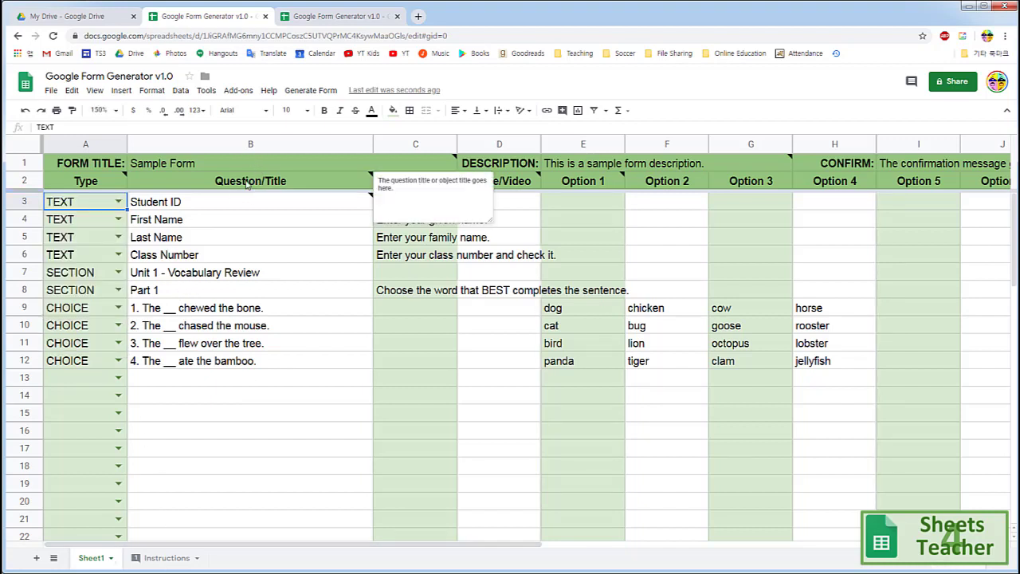
click(195, 205)
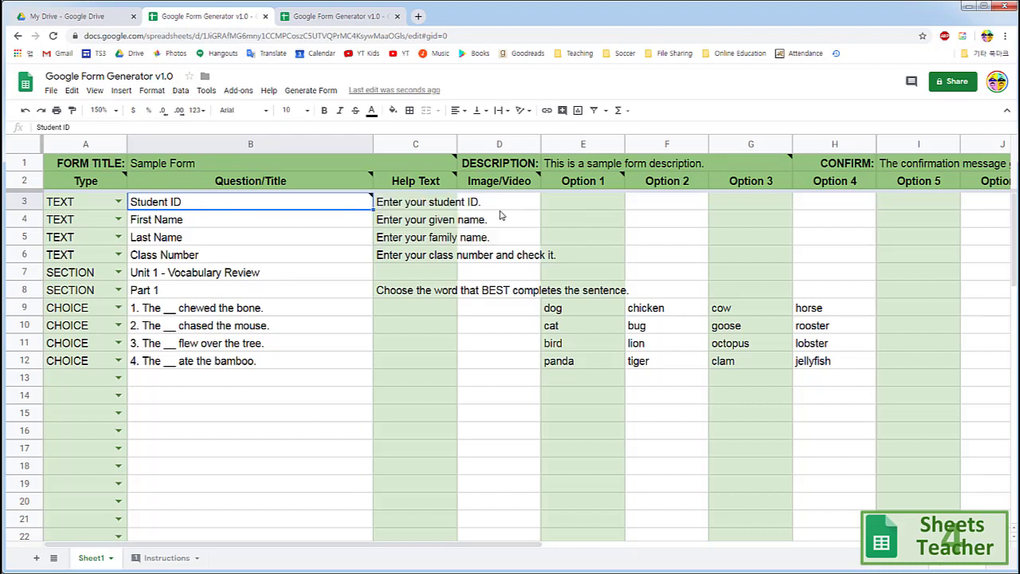
click(414, 204)
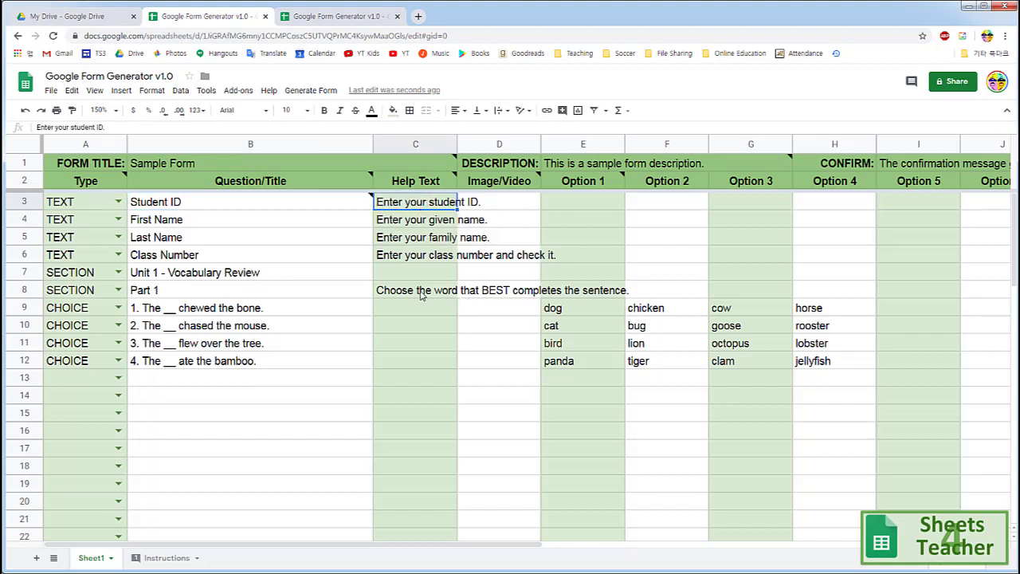
click(491, 384)
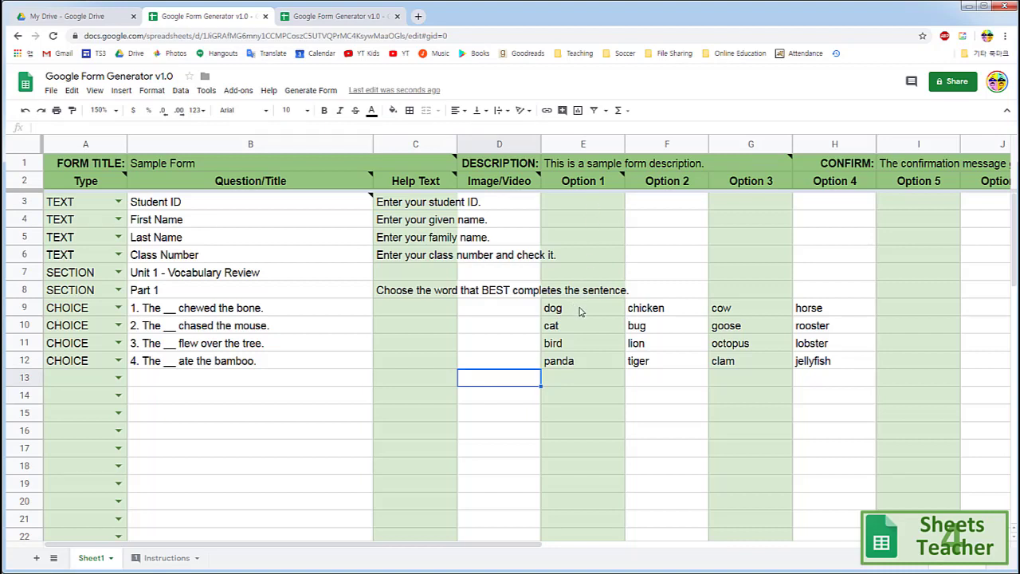
Examine the four answer choices of question 1 and the option columns up to Option 16
click(564, 312)
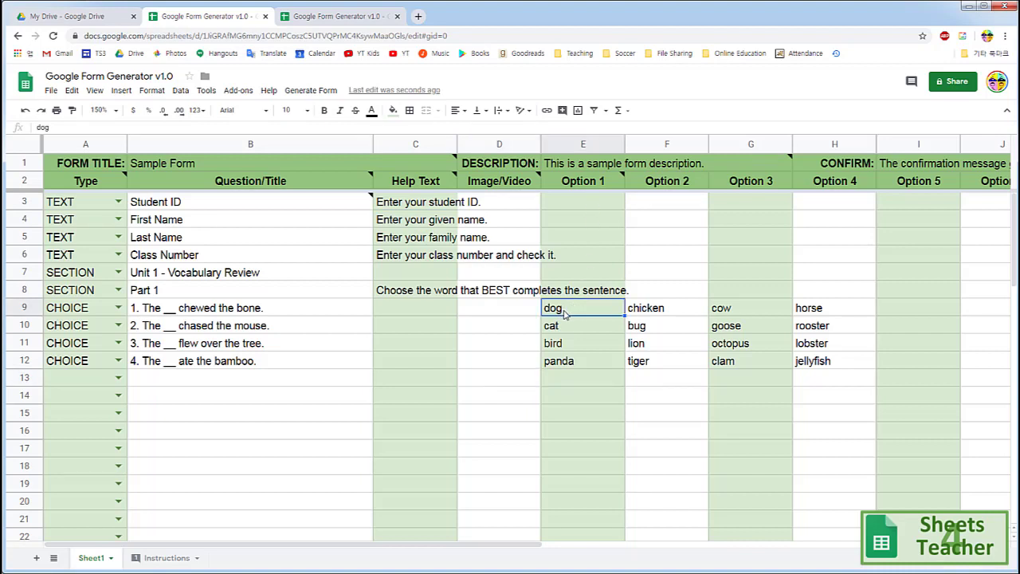
click(630, 313)
click(727, 313)
click(820, 314)
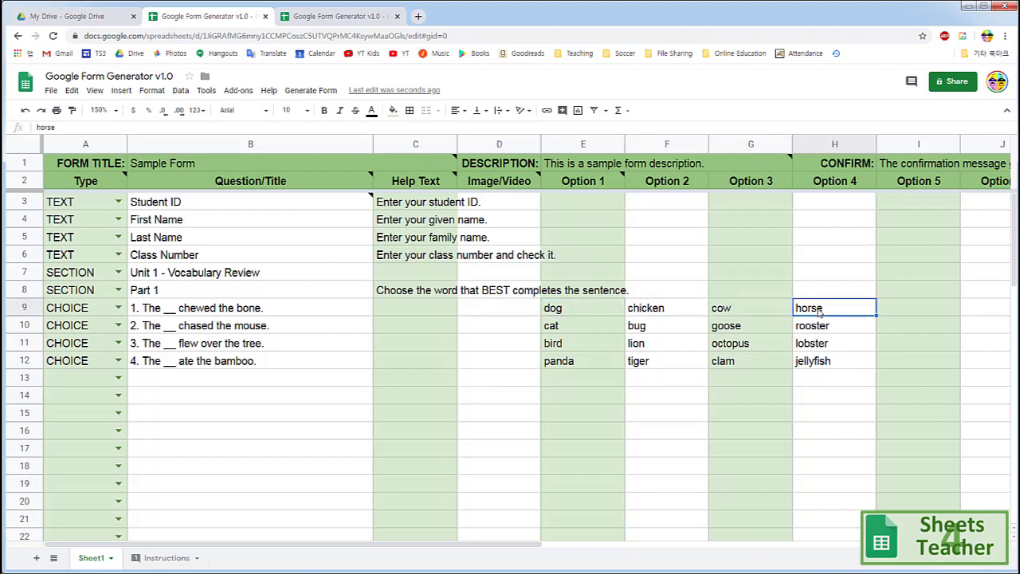
drag(472, 546, 966, 262)
click(912, 180)
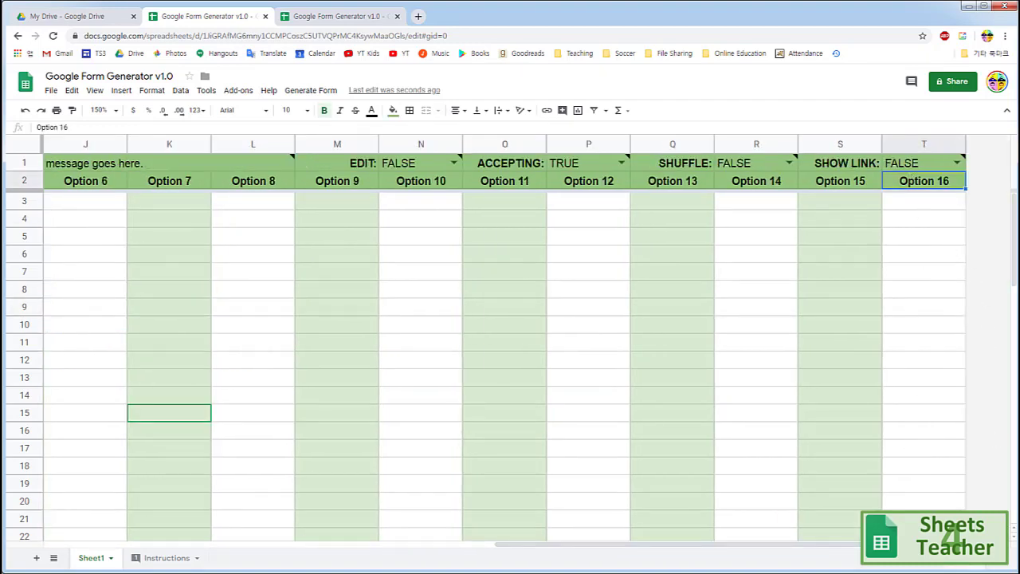
drag(562, 545, 112, 545)
Run a spell check on Sheet1 and dismiss its result
click(152, 90)
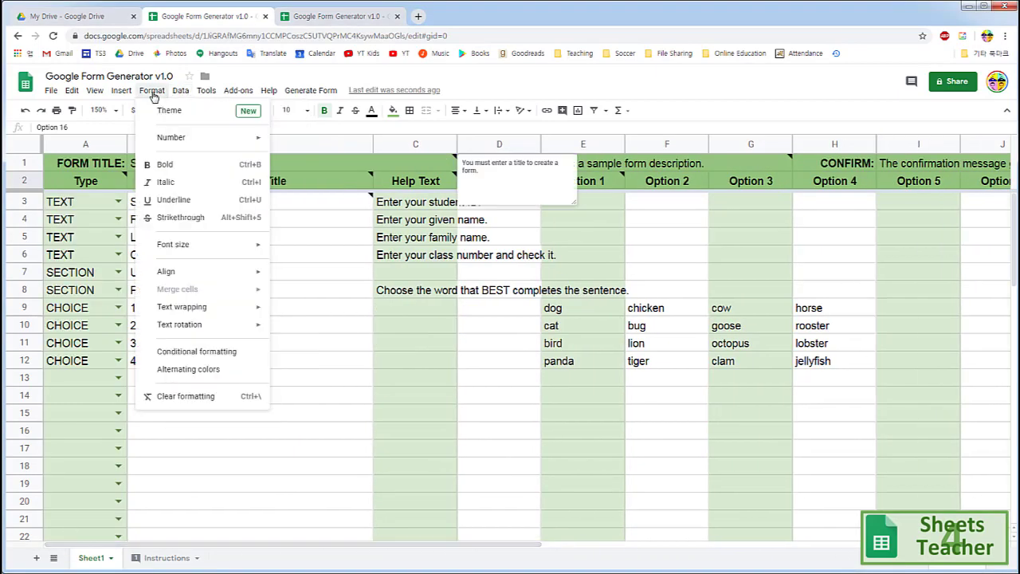
mouse_move(270, 91)
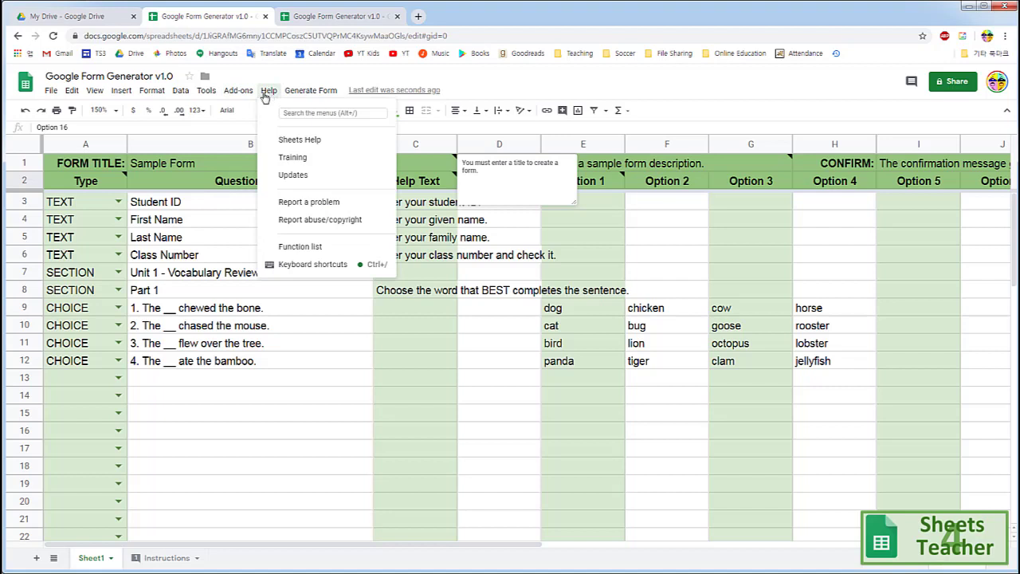
mouse_move(207, 91)
mouse_move(239, 182)
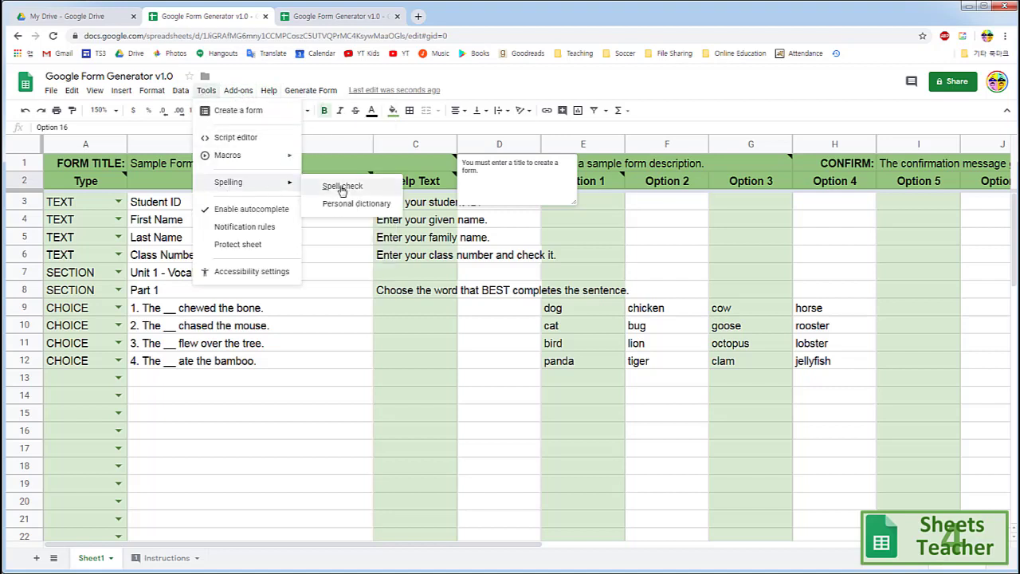
click(337, 190)
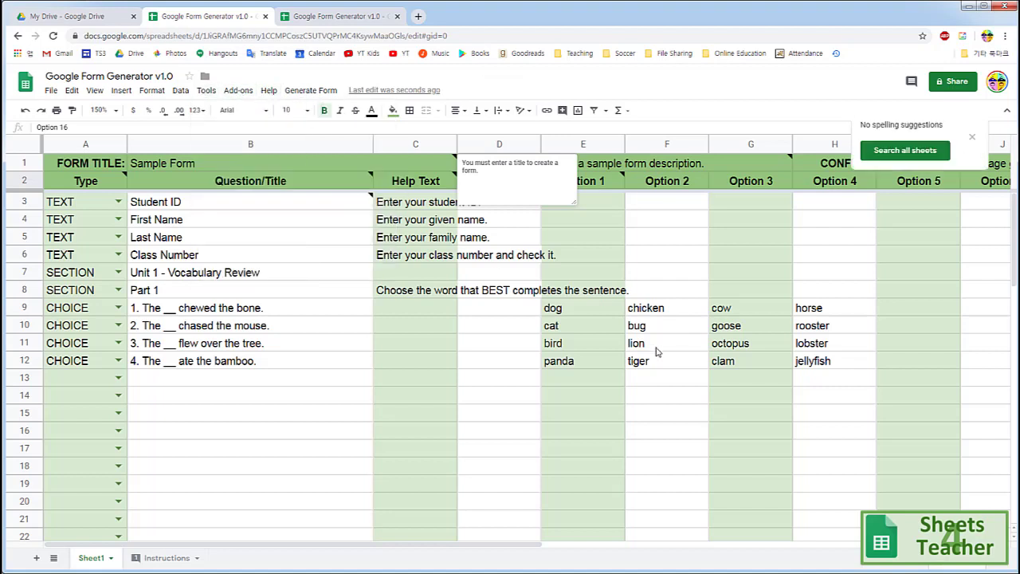
click(972, 137)
Create the form from the spreadsheet and open the generated Sample Form from the recent files in Google Drive
click(312, 92)
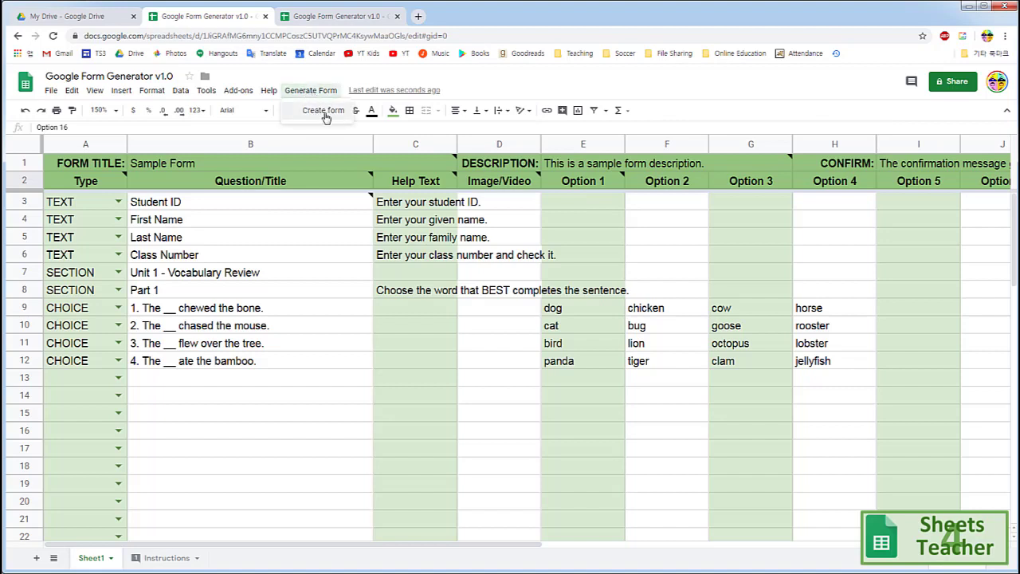
click(315, 112)
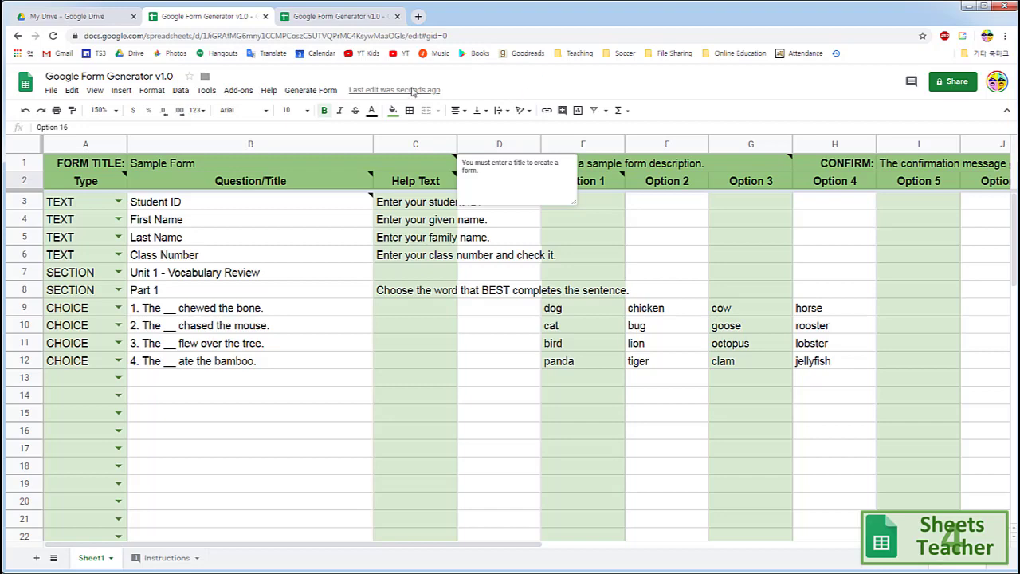
click(68, 17)
click(373, 217)
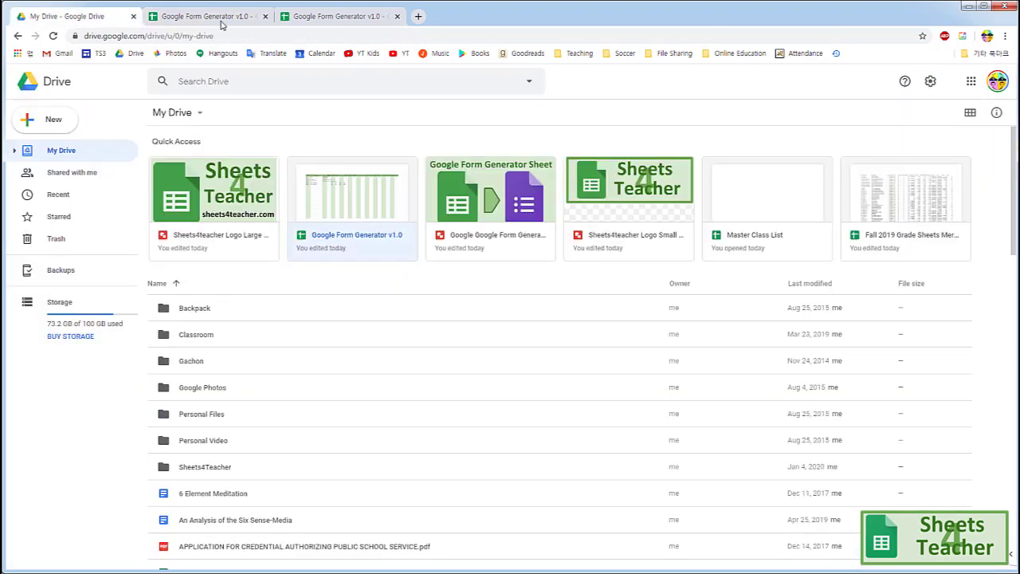
click(64, 199)
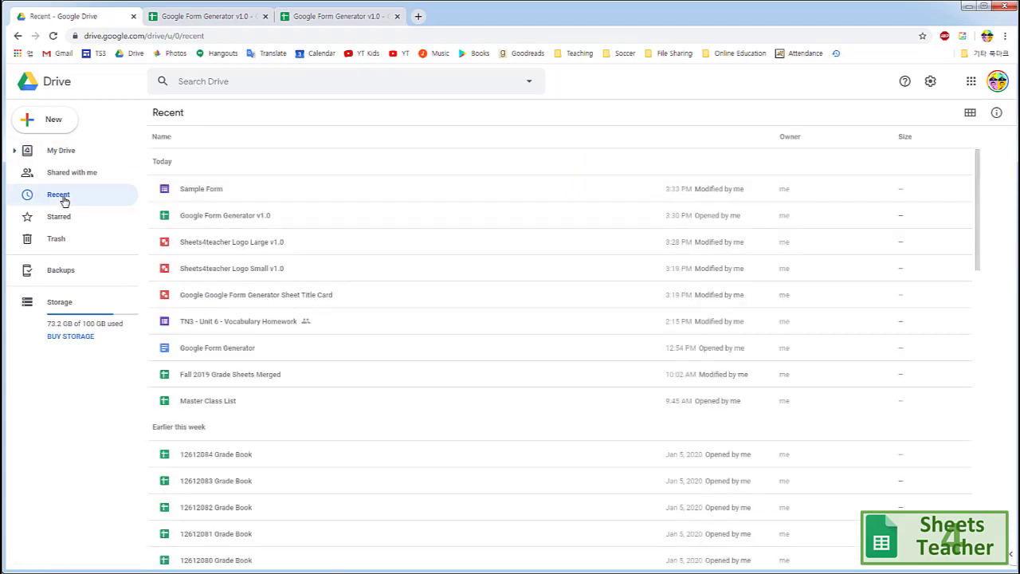
click(207, 196)
double_click(202, 195)
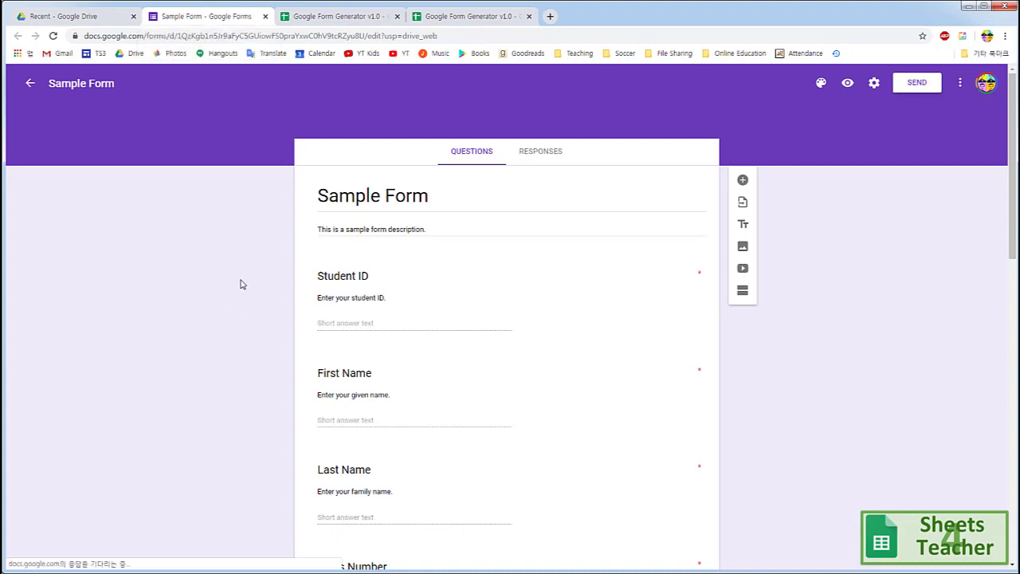
Preview the generated Sample Form and look through its questions and answer choices
click(849, 84)
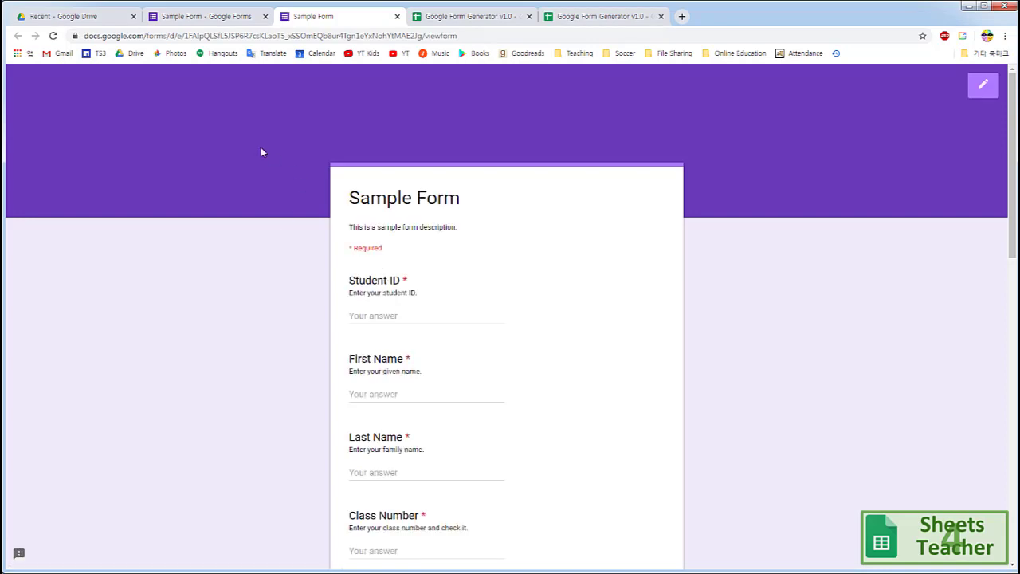
scroll(262, 190, down, 10)
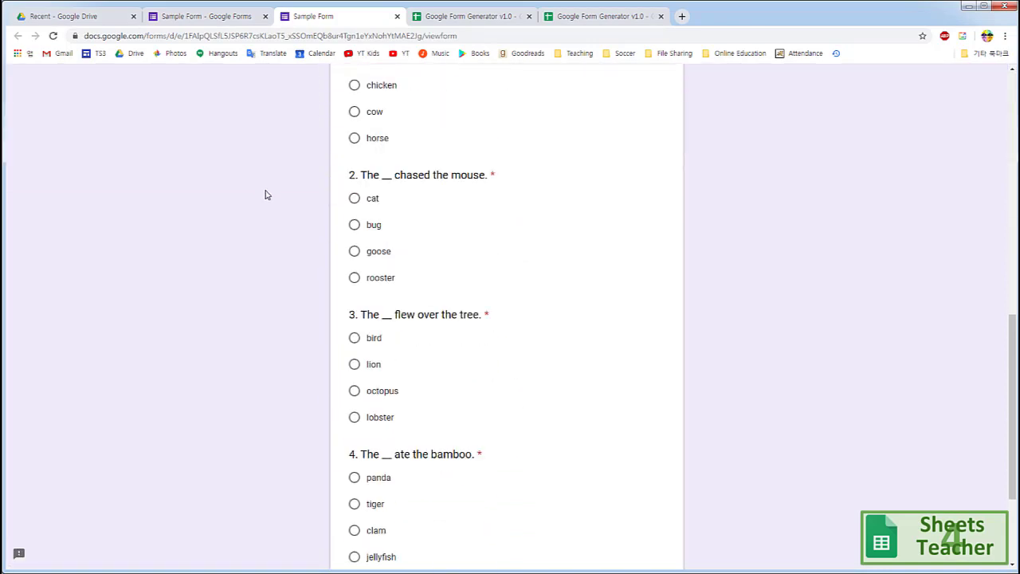
scroll(267, 195, up, 10)
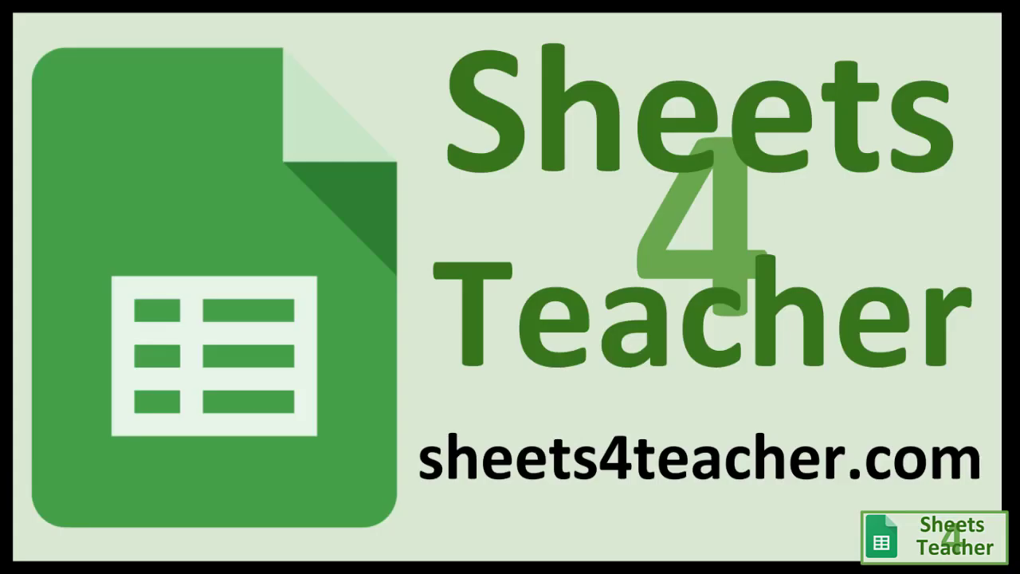